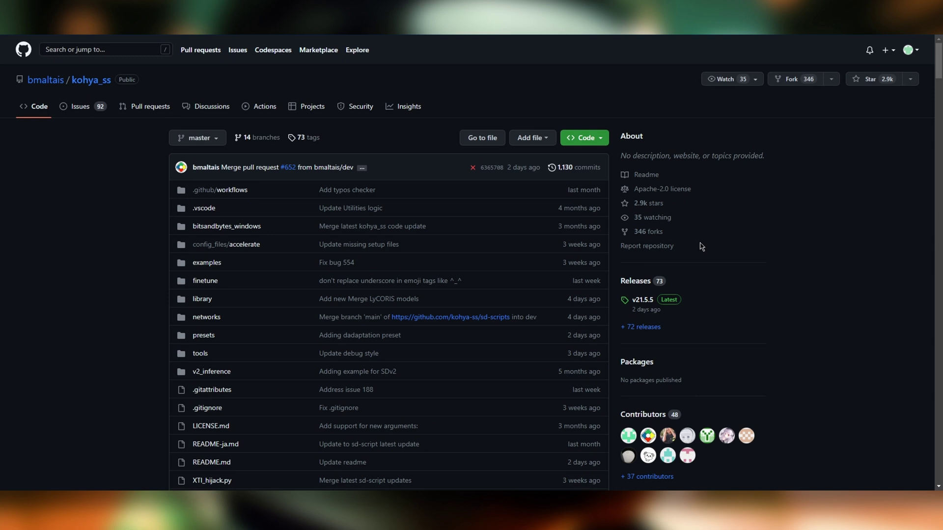
scroll(768, 187, "down", 20)
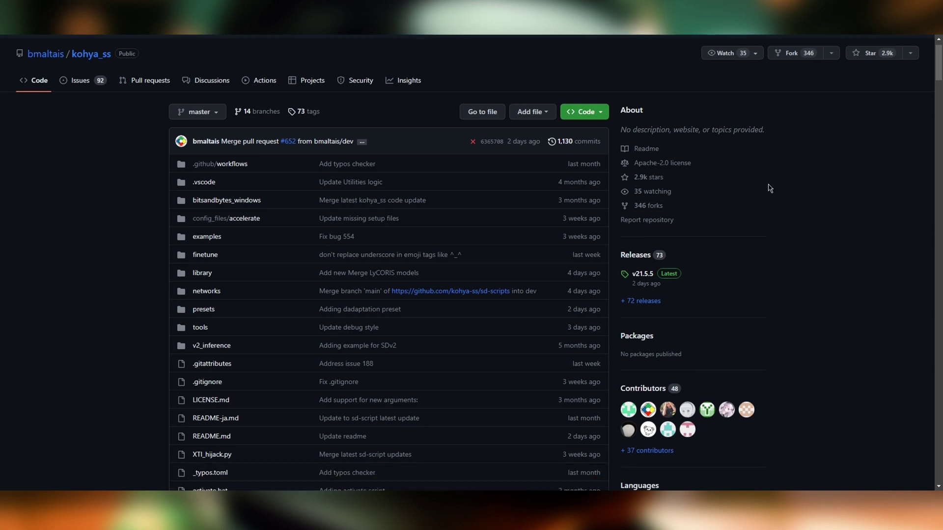
scroll(772, 192, "down", 15)
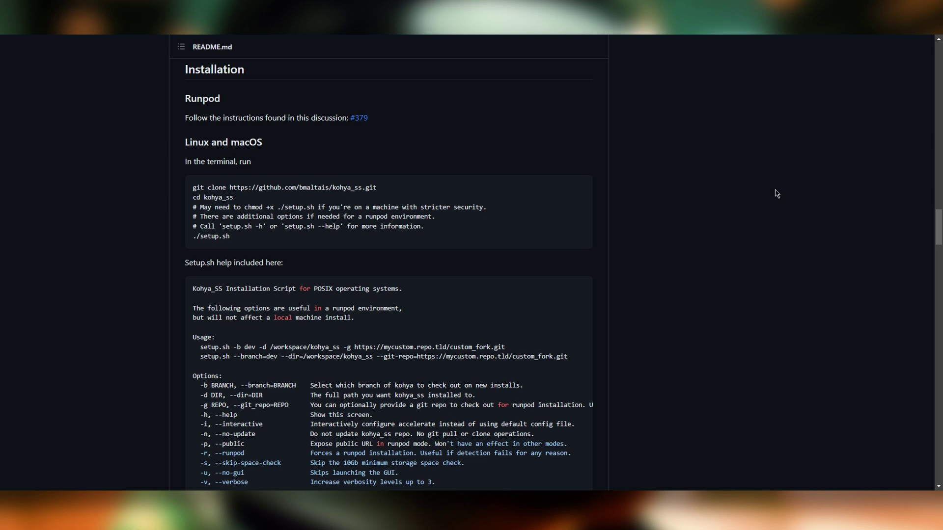
scroll(776, 193, "down", 6)
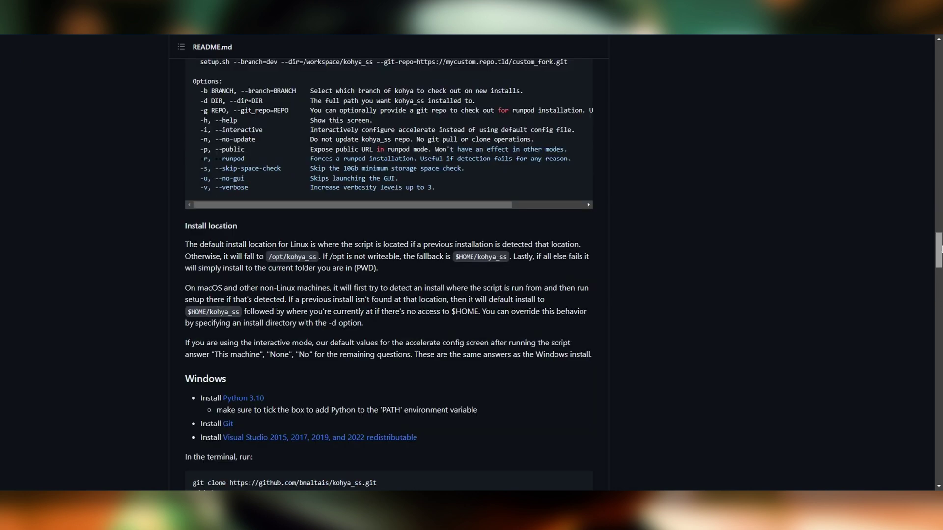
scroll(902, 259, "down", 5)
mouse_move(555, 261)
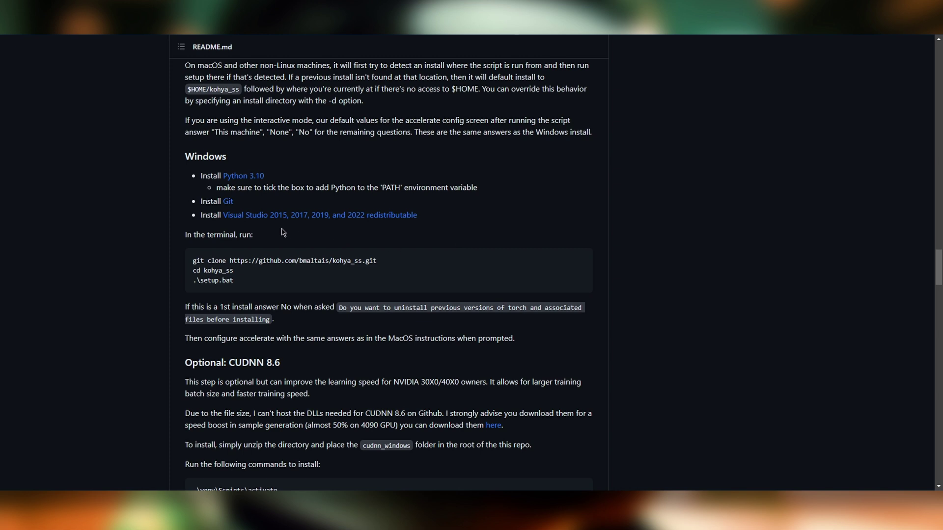
scroll(290, 232, "down", 1)
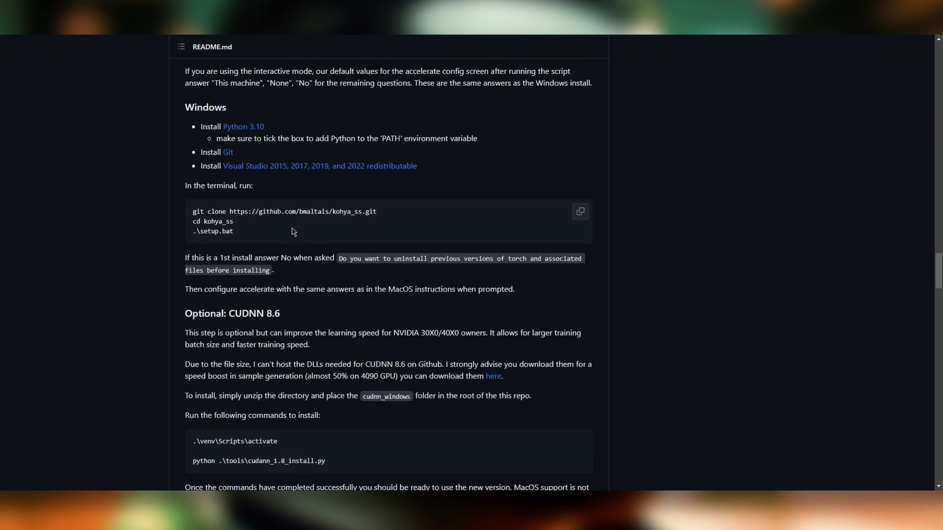
scroll(416, 247, "down", 2)
scroll(418, 247, "up", 2)
scroll(421, 254, "down", 1)
scroll(312, 236, "up", 1)
left_click_drag(193, 212, 377, 212)
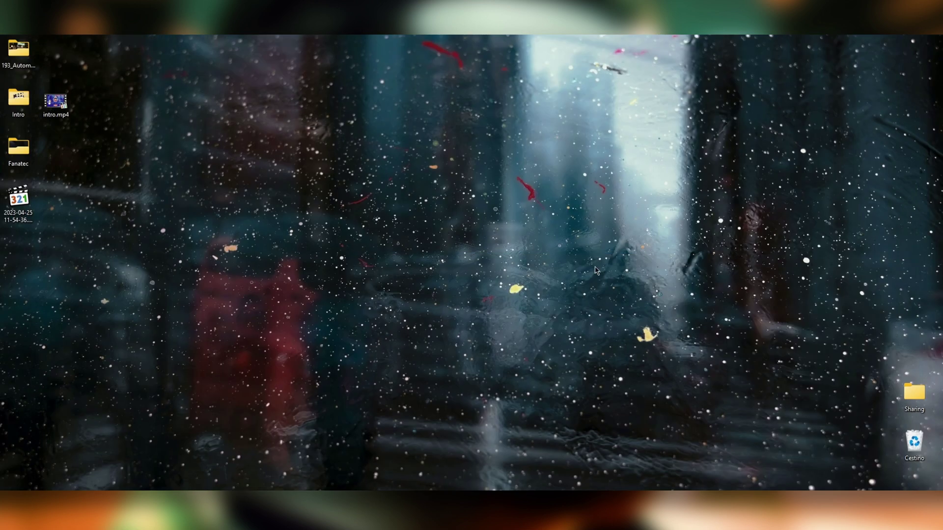
Create a new folder on the desktop and open a command prompt in it.
right_click(419, 179)
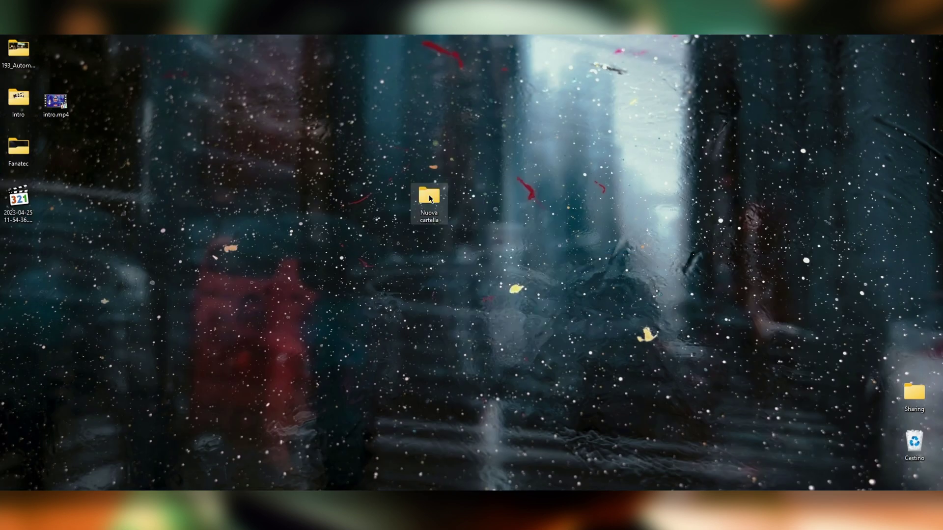
double_click(431, 196)
left_click(384, 180)
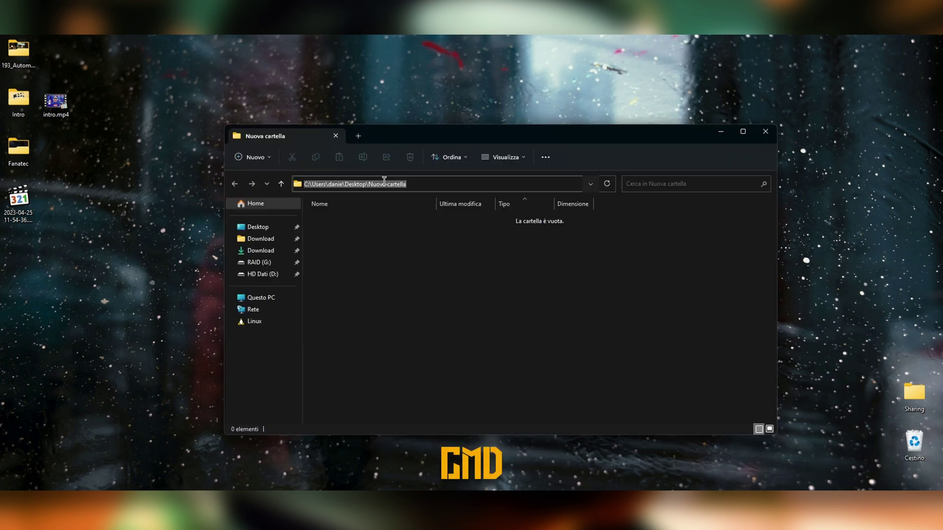
type("cmd")
key("Return")
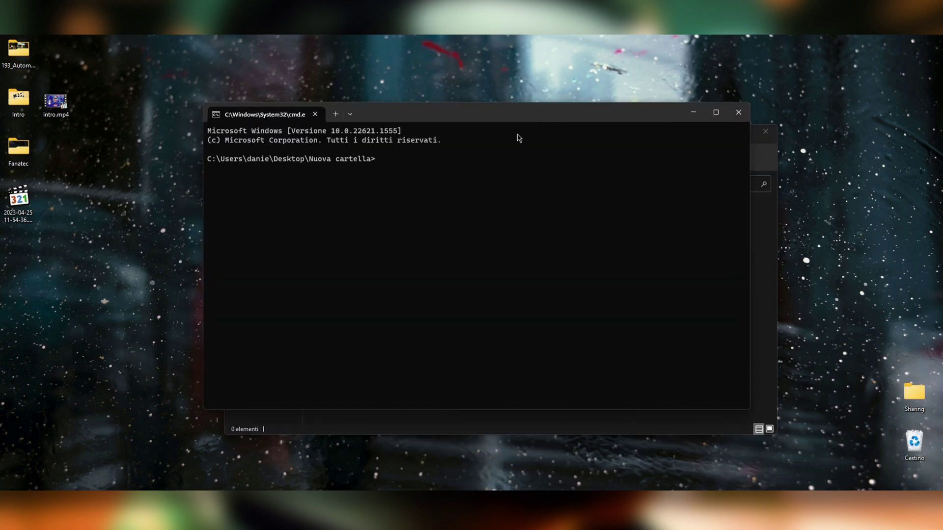
key("ctrl+v")
key("Return")
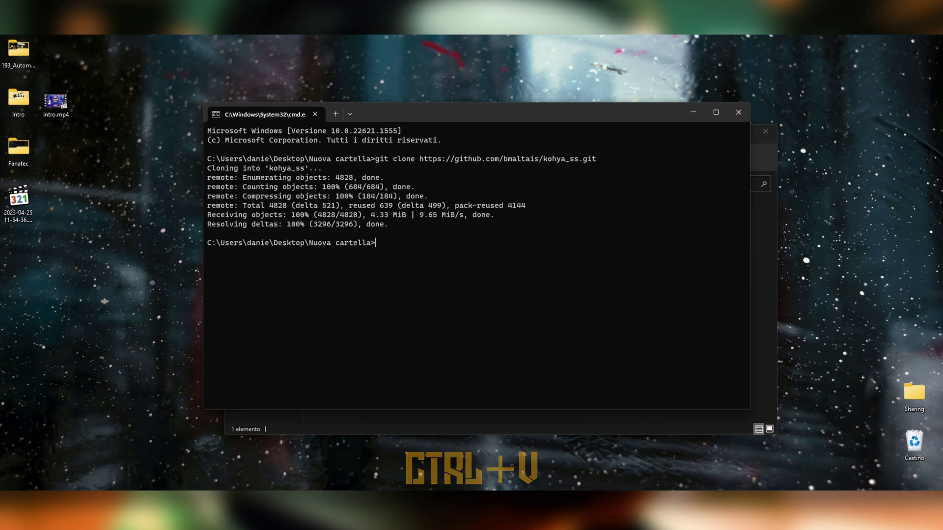
left_click(738, 112)
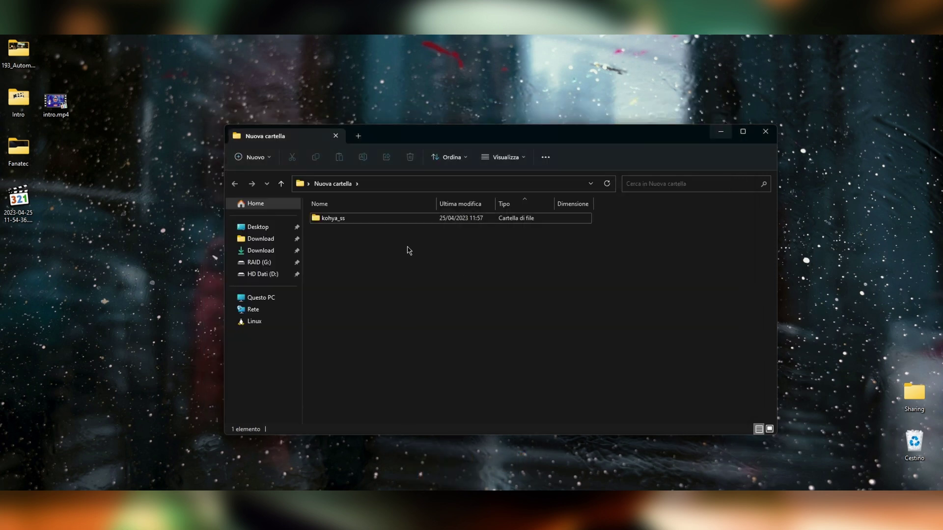
Open the cloned kohya_ss folder and look through its files.
double_click(354, 225)
scroll(417, 250, "down", 8)
scroll(609, 283, "up", 8)
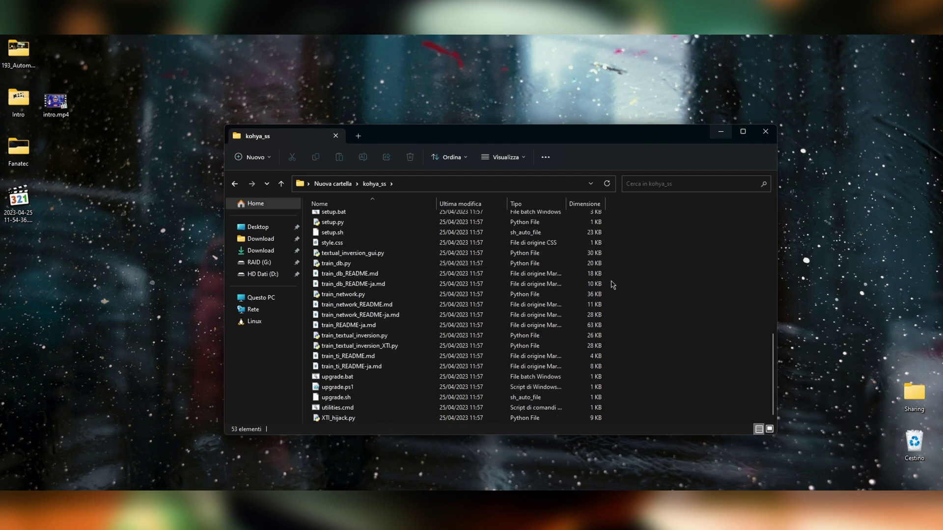
Try to run setup.bat from the kohya_ss folder and close its terminal window.
scroll(617, 281, "down", 7)
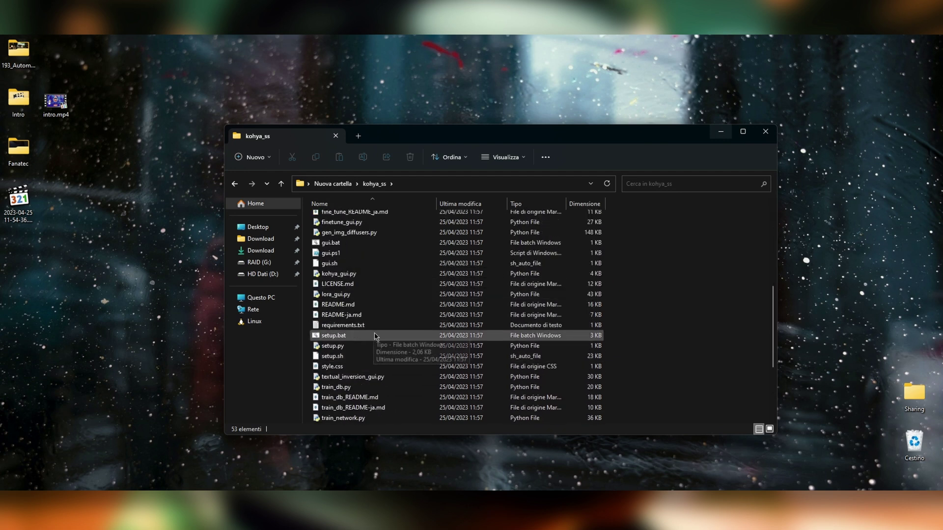
double_click(375, 334)
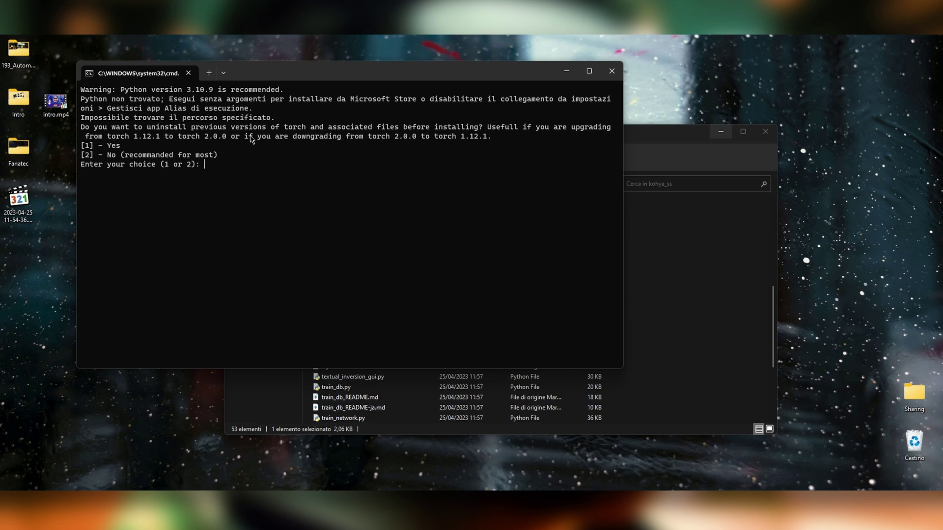
left_click_drag(369, 72, 506, 108)
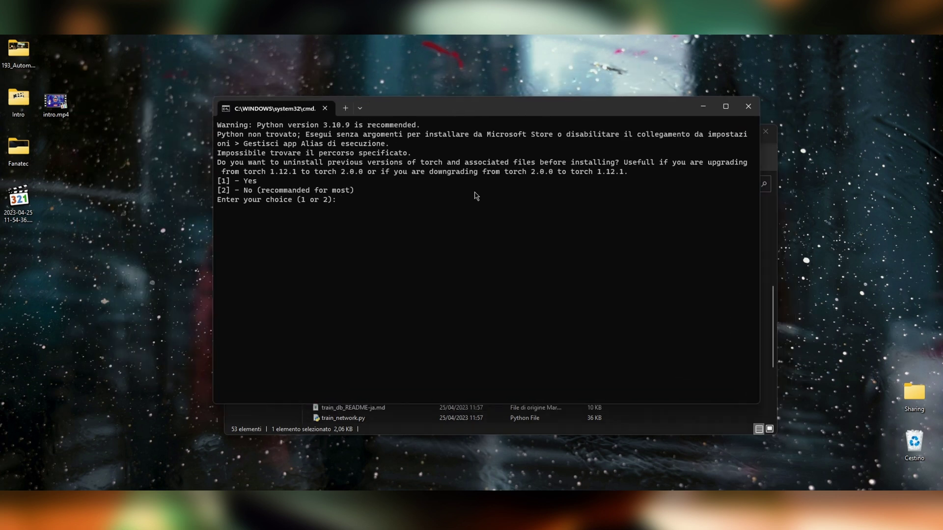
left_click(748, 106)
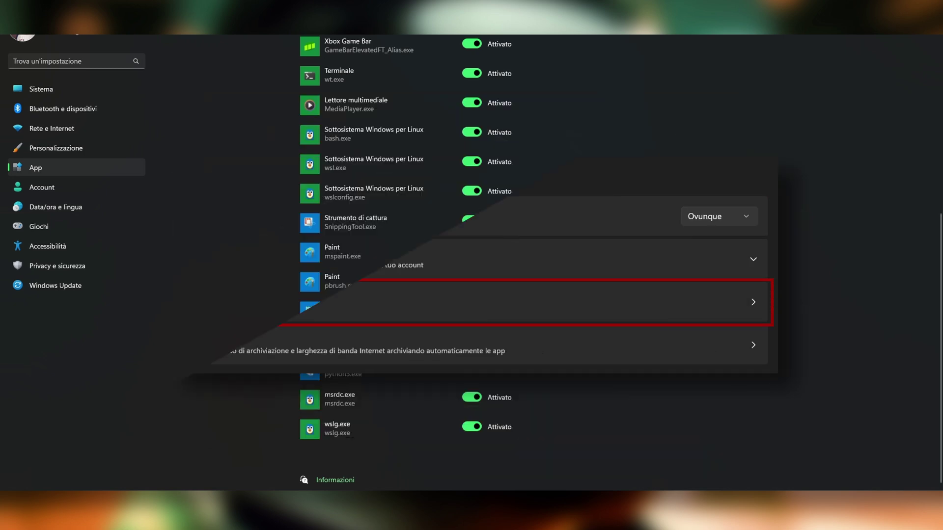
Turn off the Python app execution alias in Windows Settings and run setup.bat from the kohya_ss folder again.
left_click(472, 338)
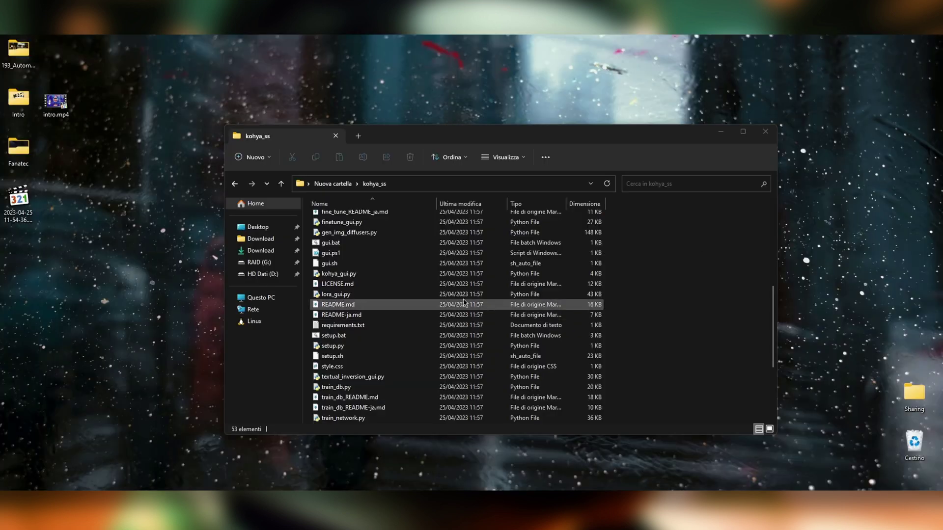
scroll(463, 300, "down", 1)
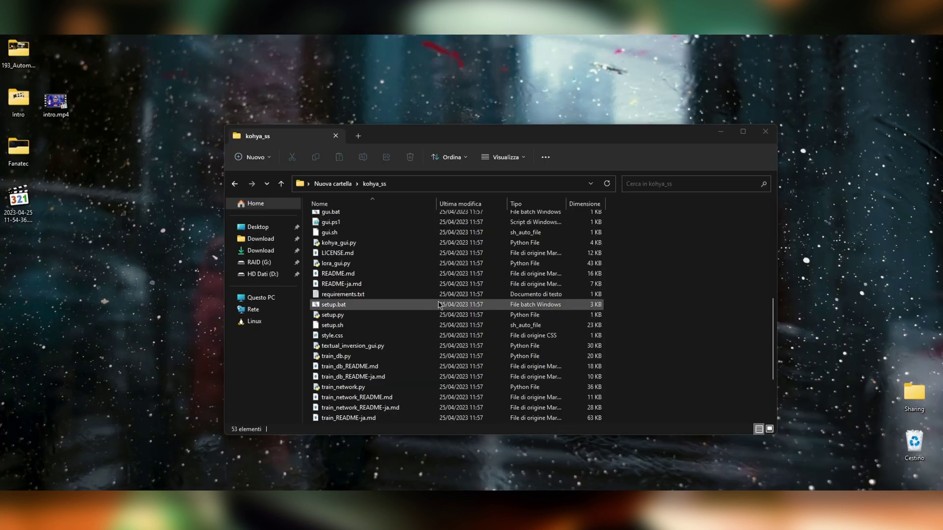
double_click(357, 308)
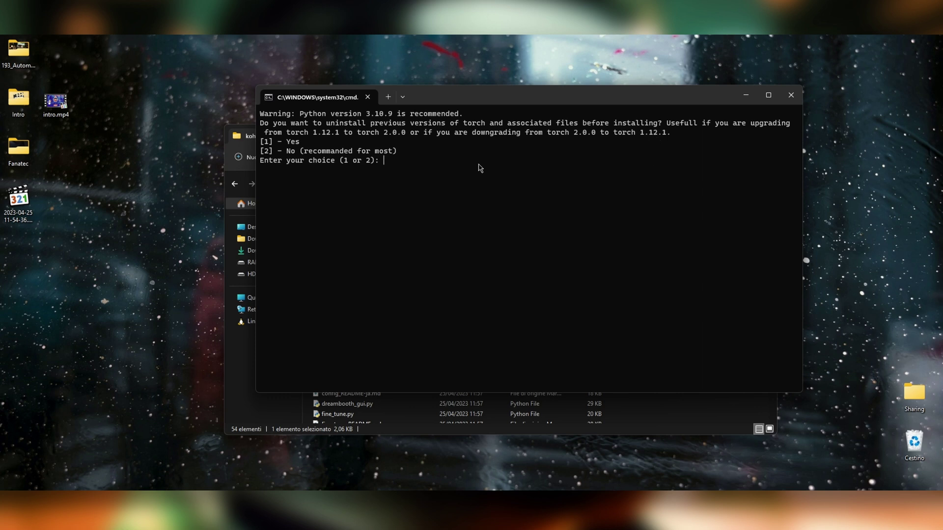
Answer 1 (Yes) to uninstalling previous torch versions and 2 at the following setup prompt.
type("1")
key("Return")
type("2")
key("Return")
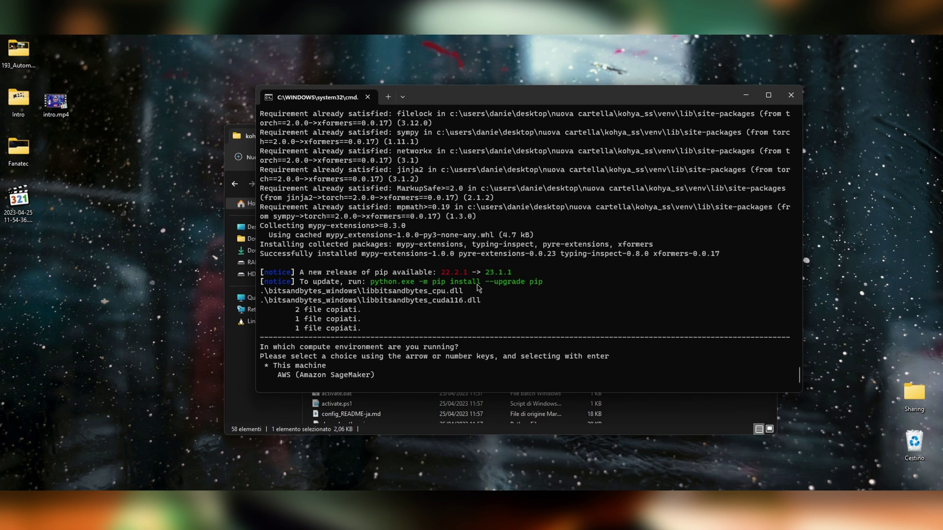
Configure accelerate for this machine without distributed training, answering no to CPU-only training, torch dynamo and DeepSpeed, and all for the GPUs.
key("Return")
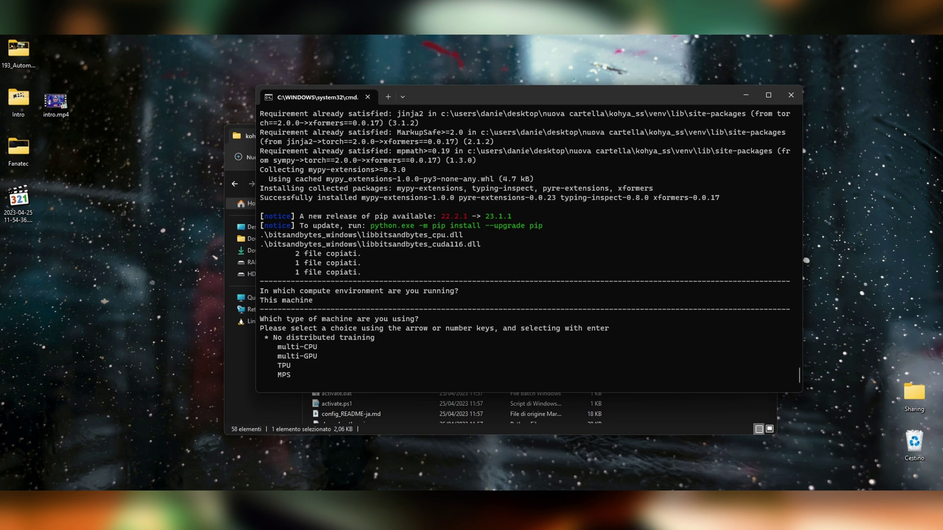
key("Return")
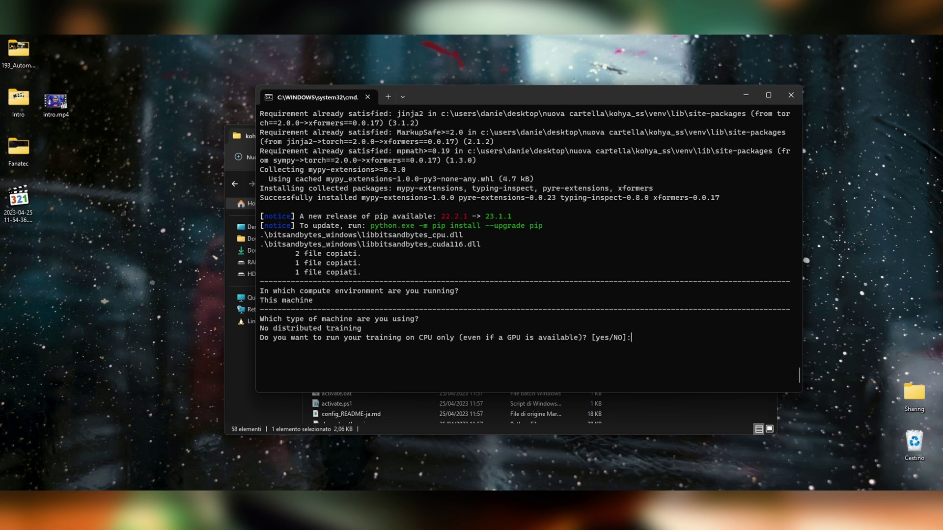
type("no")
key("Return")
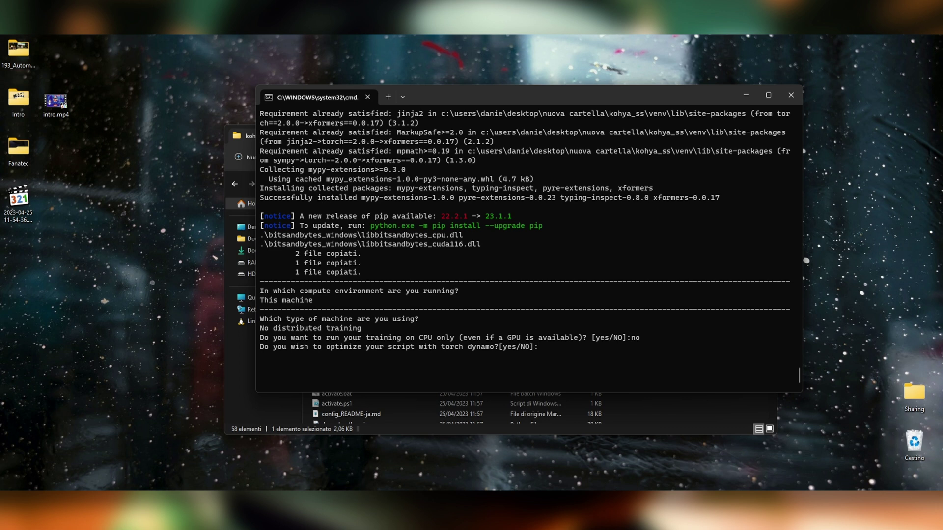
type("no")
key("Return")
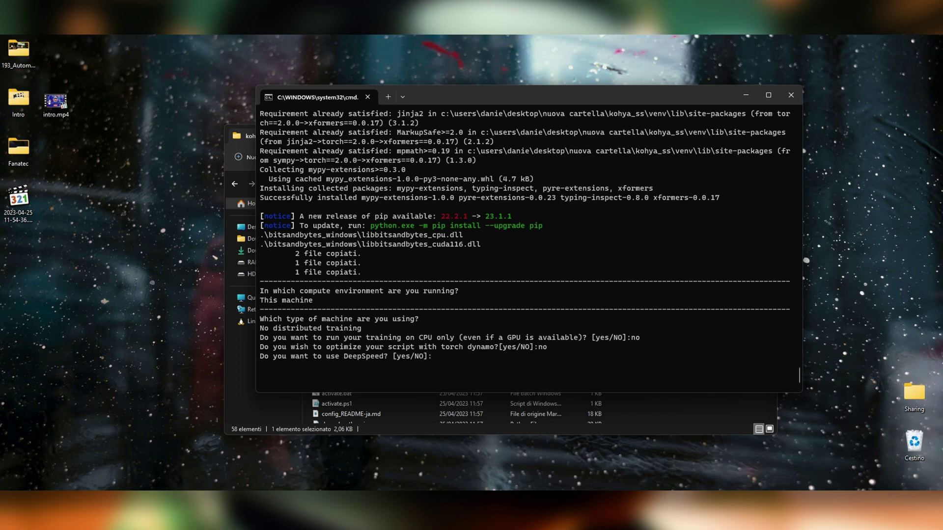
type("no")
key("Return")
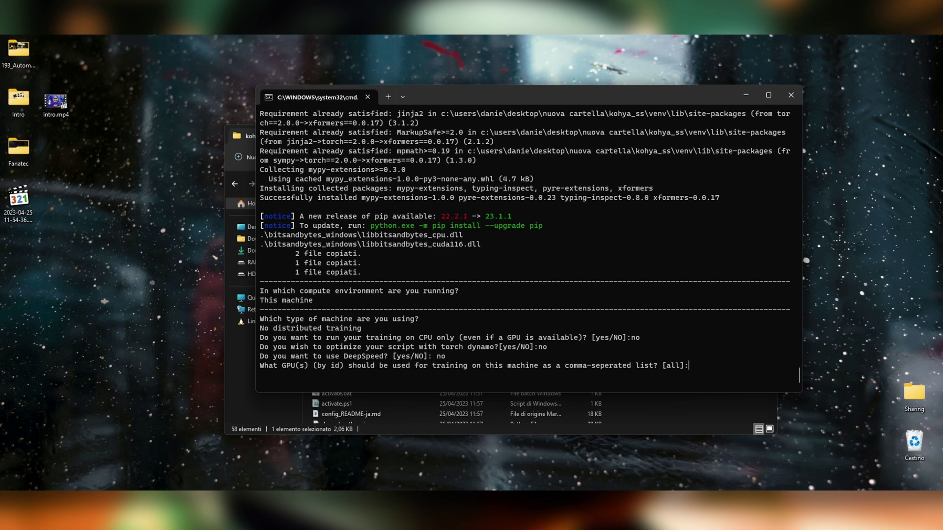
type("all")
key("Return")
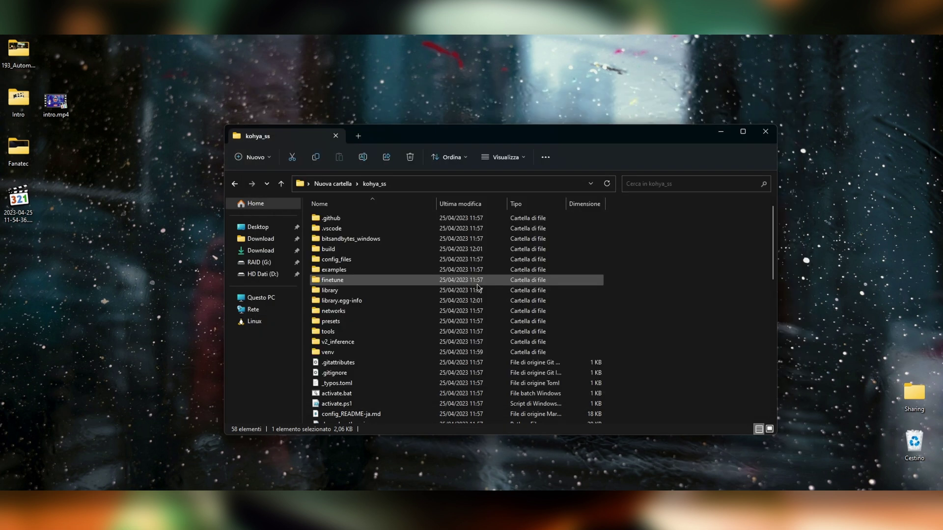
Run upgrade.bat from the kohya_ss folder.
scroll(676, 235, "down", 12)
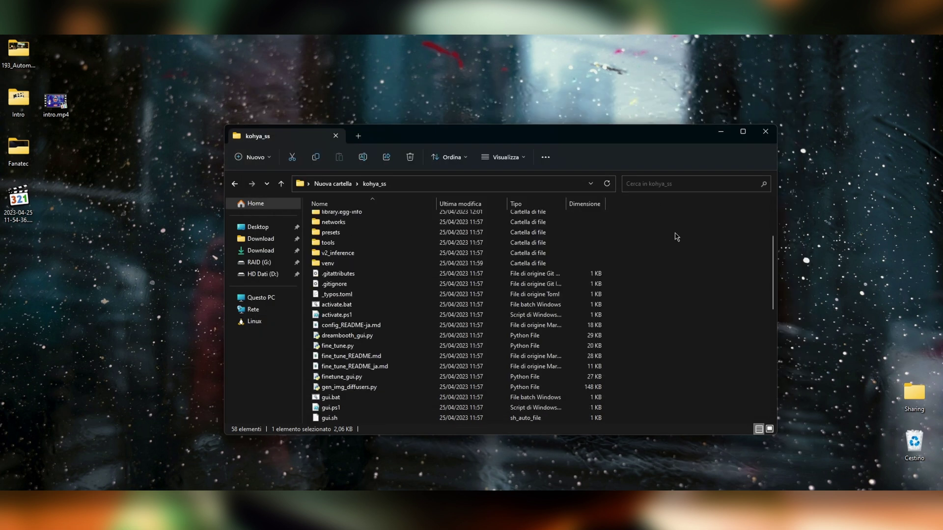
scroll(676, 237, "down", 1)
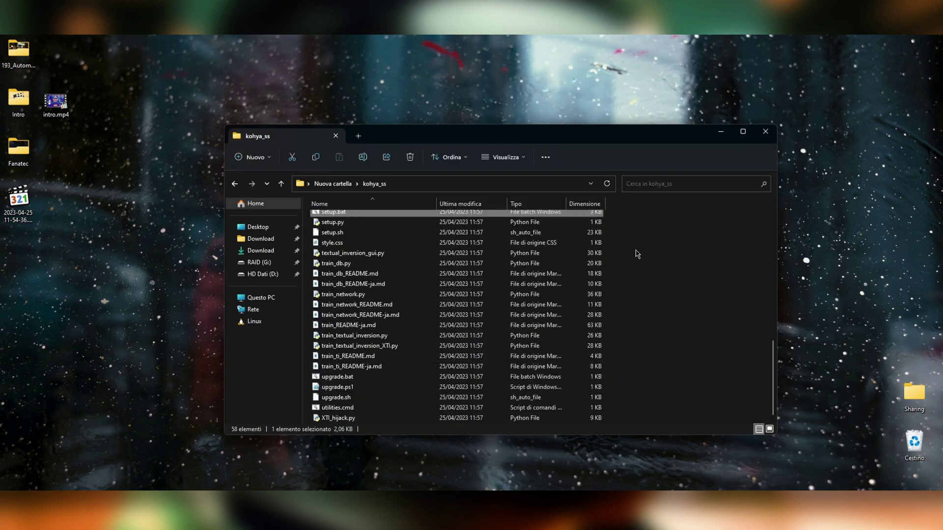
double_click(361, 377)
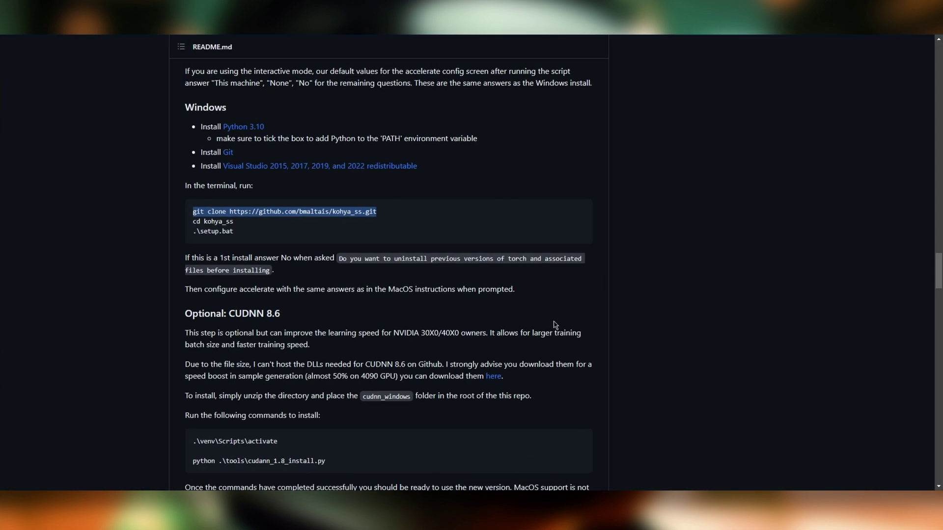
Switch to the browser, read the README's optional CUDNN 8.6 section for NVIDIA 30X0/40X0 owners, and check the kohya_ss root folder.
left_click(370, 256)
scroll(370, 256, "down", 3)
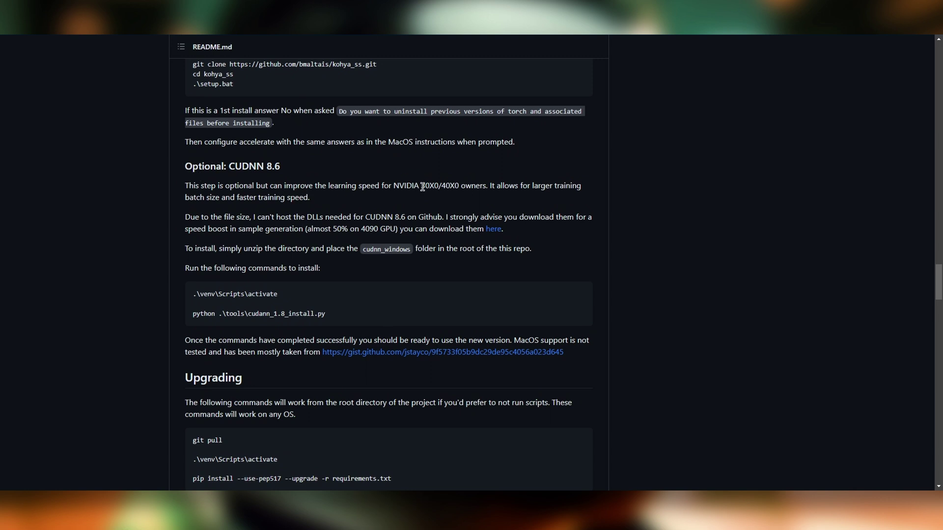
left_click_drag(422, 186, 460, 186)
left_click(427, 204)
left_click(480, 476)
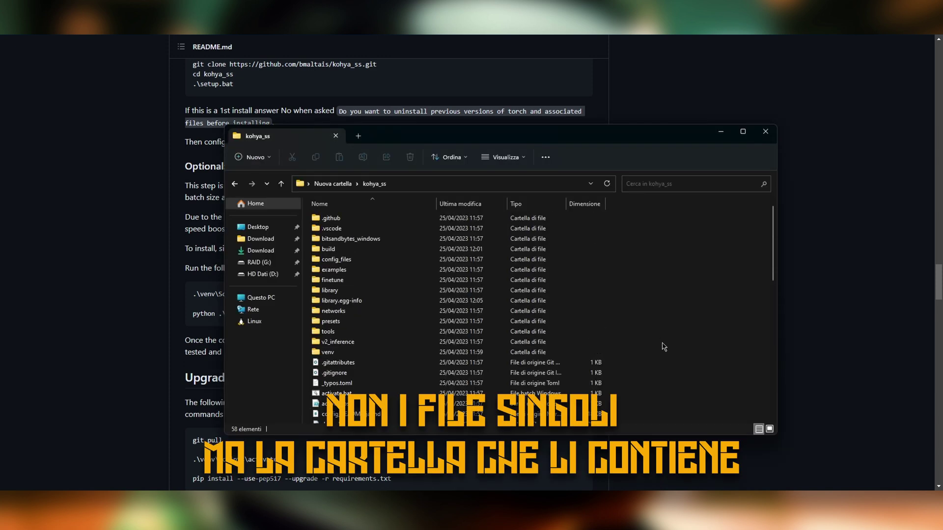
left_click(159, 292)
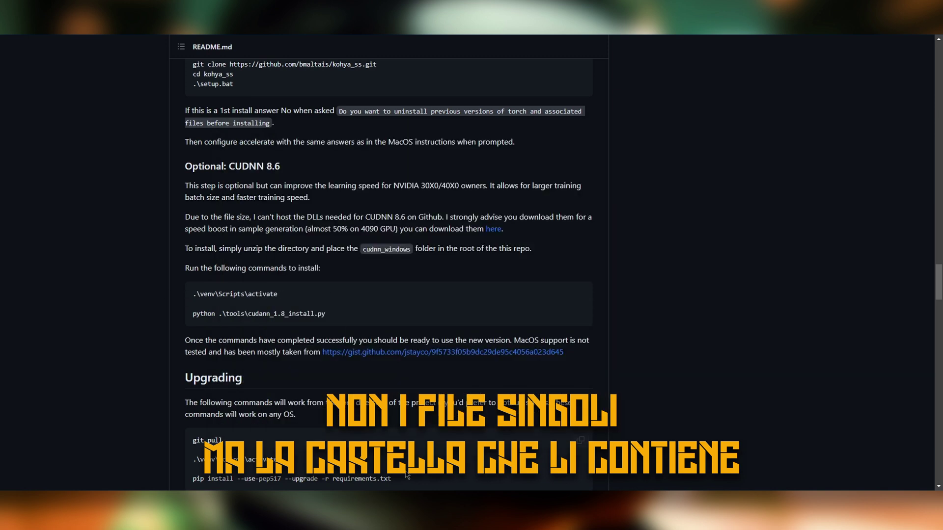
Switch to the kohya_ss folder in File Explorer and open a command prompt there.
key("alt+Tab")
left_click(426, 187)
type("cmd")
key("Return")
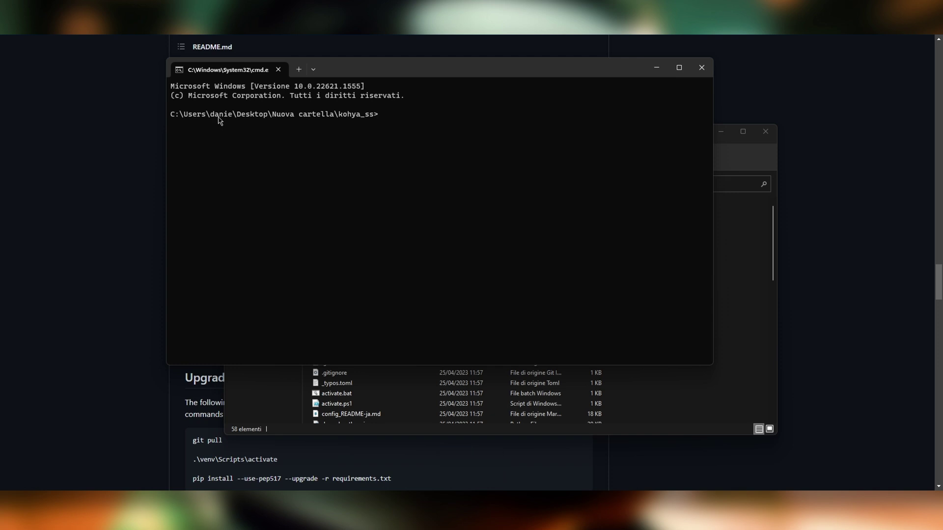
Review the README's CUDNN commands .\venv\Scripts\activate and python .\tools\cudann_1.8_install.py, and return to the kohya_ss folder.
left_click(889, 243)
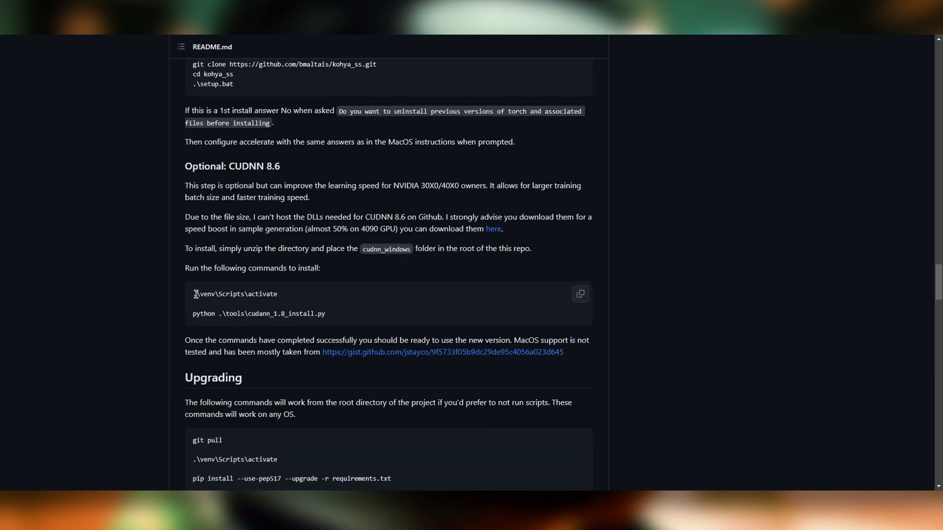
left_click_drag(195, 294, 289, 295)
left_click_drag(192, 315, 338, 316)
left_click(338, 316)
double_click(332, 227)
left_click(412, 215)
key("alt+Tab")
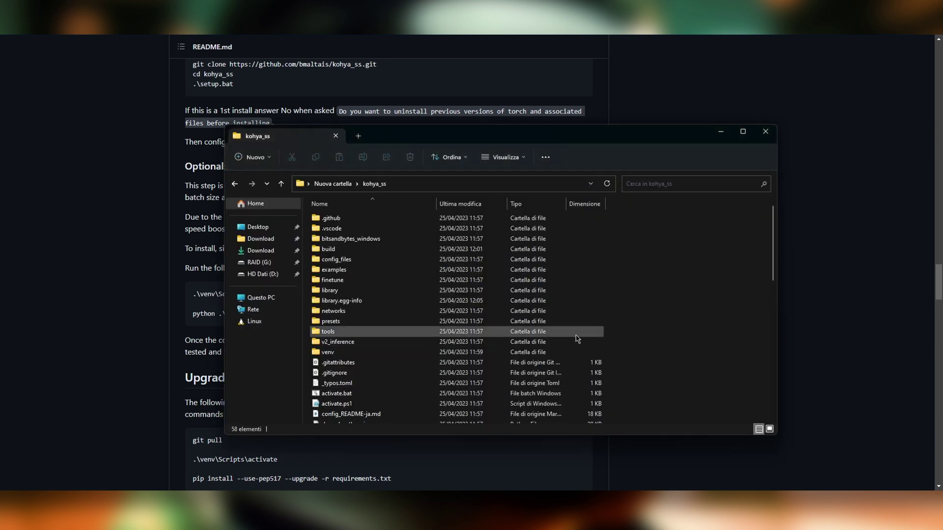
Move the kohya_ss folder out of Nuova cartella onto the desktop and place the DAN folder beside it.
key("alt+Tab")
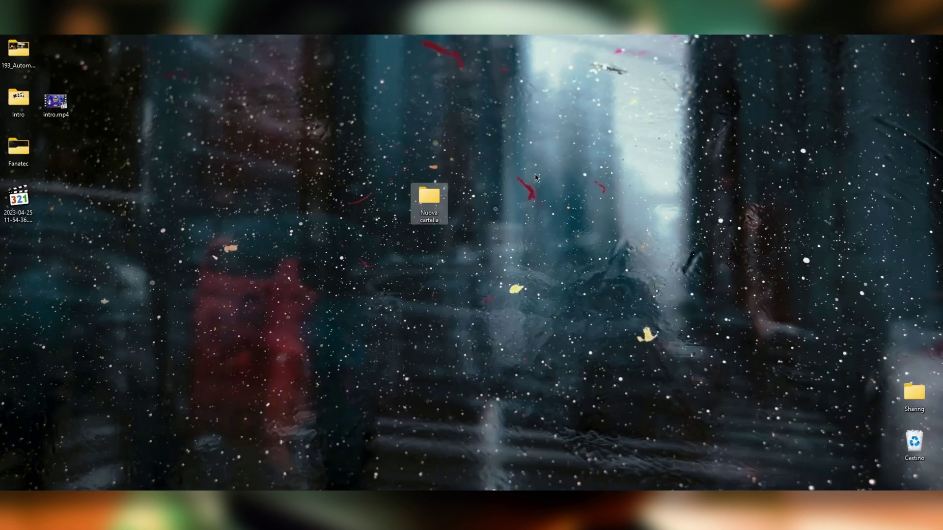
double_click(429, 197)
left_click_drag(346, 206, 419, 93)
left_click(752, 119)
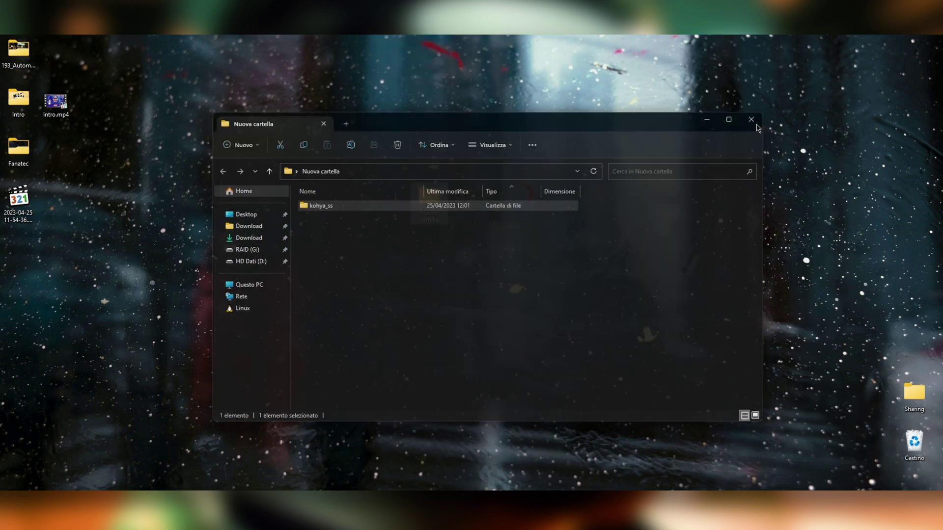
left_click_drag(425, 163, 426, 207)
left_click_drag(306, 59, 474, 203)
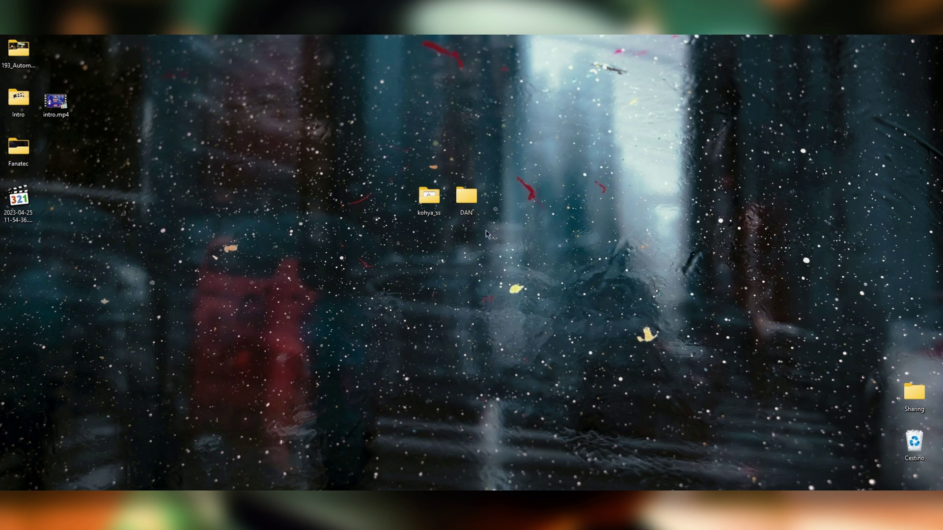
Open the DAN folder, review its image, log and model subfolders, and open the image subfolder.
double_click(466, 196)
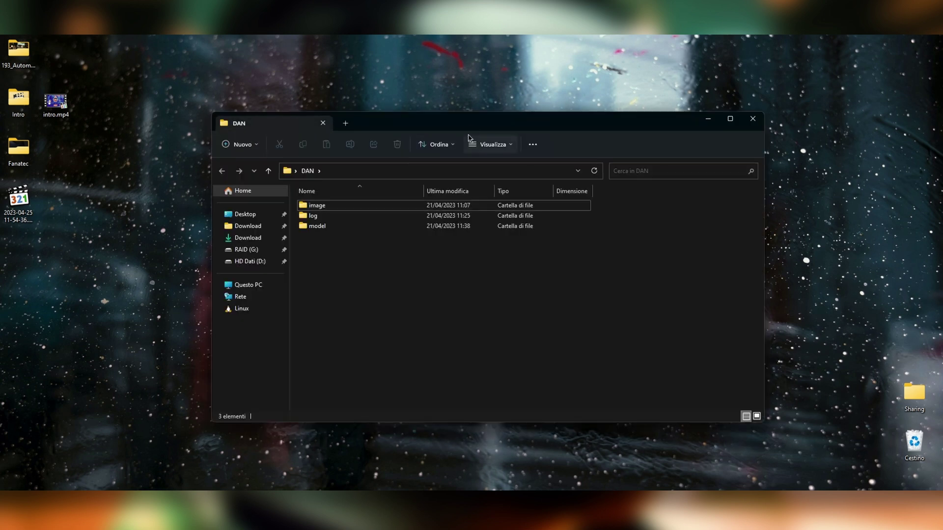
left_click_drag(467, 126, 491, 120)
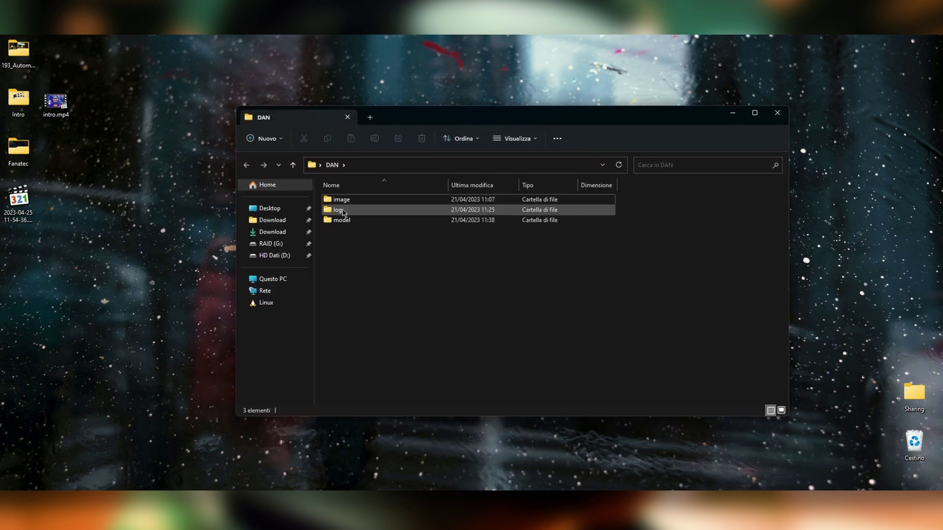
left_click(343, 200)
left_click(352, 221)
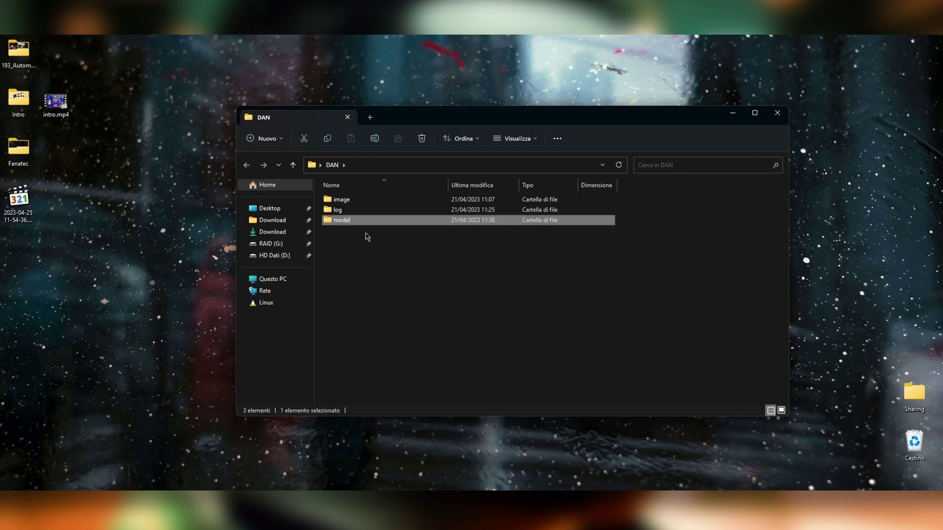
left_click(363, 200)
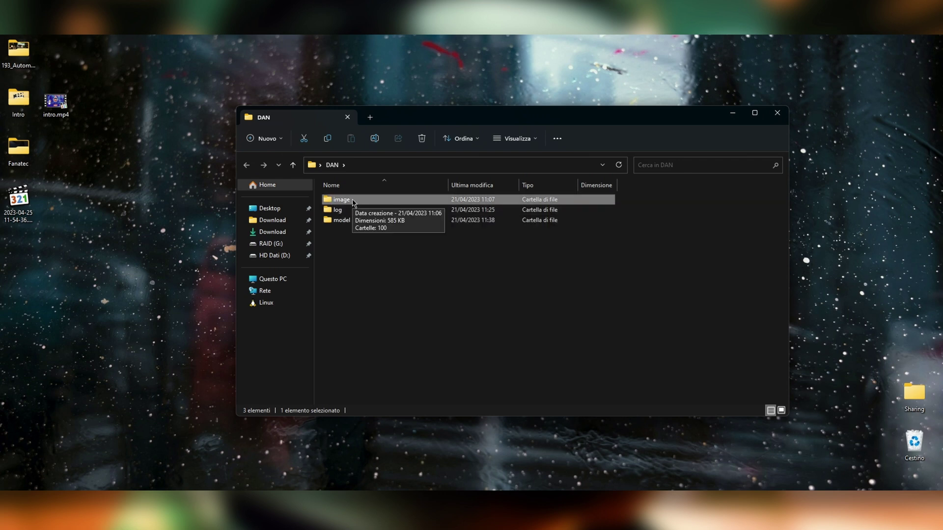
double_click(353, 200)
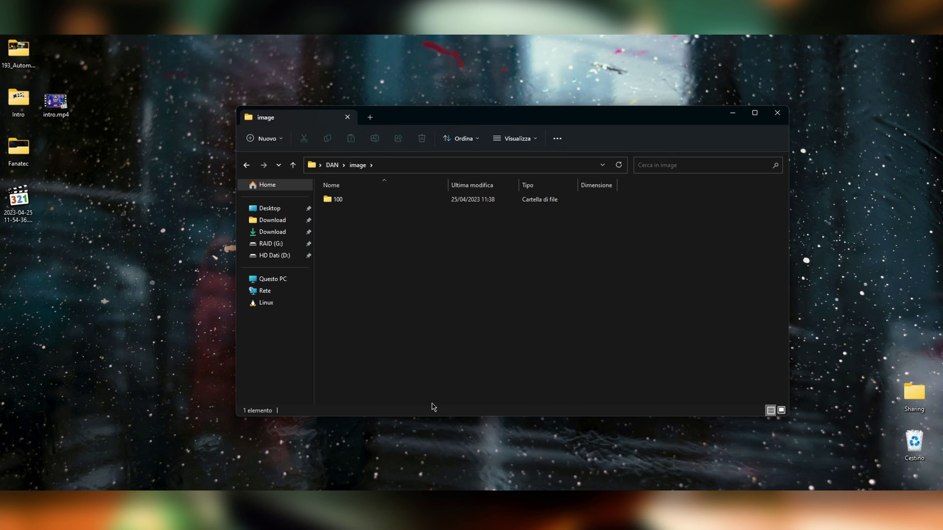
Calculate 1500 ÷ 11 in Calculator and close it.
key("XF86Calculator")
left_click_drag(645, 197, 618, 190)
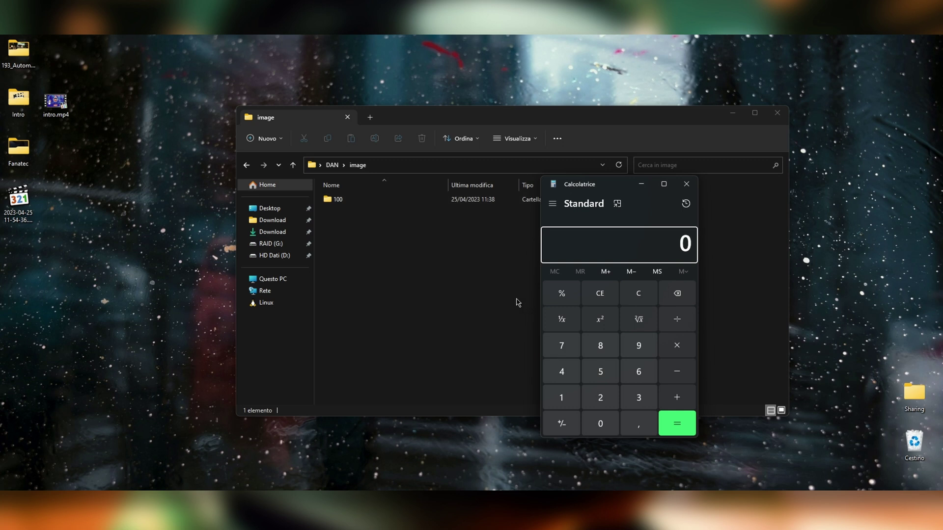
type("1500 ÷ ")
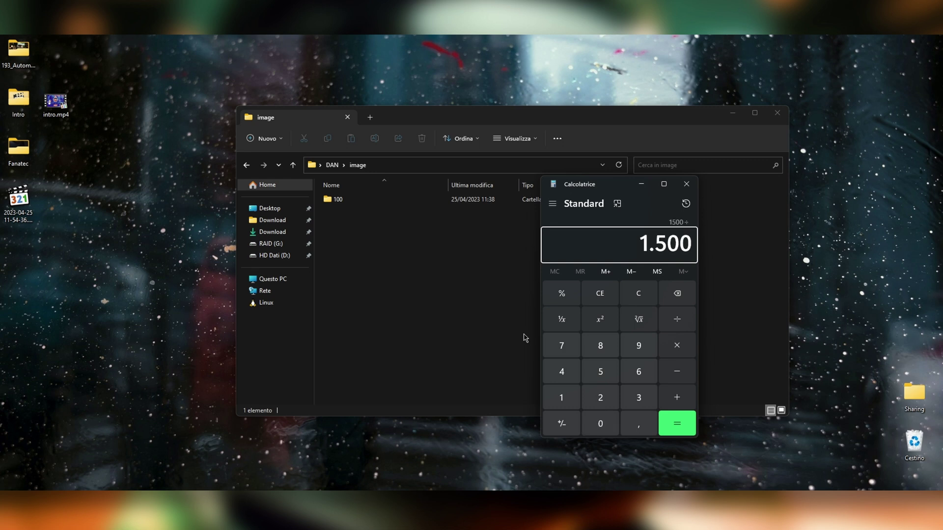
type("11")
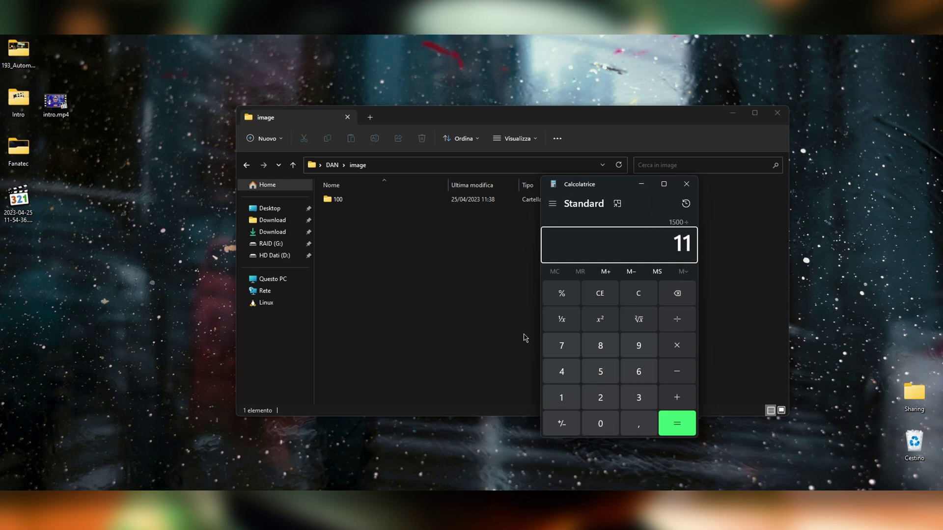
key("Return")
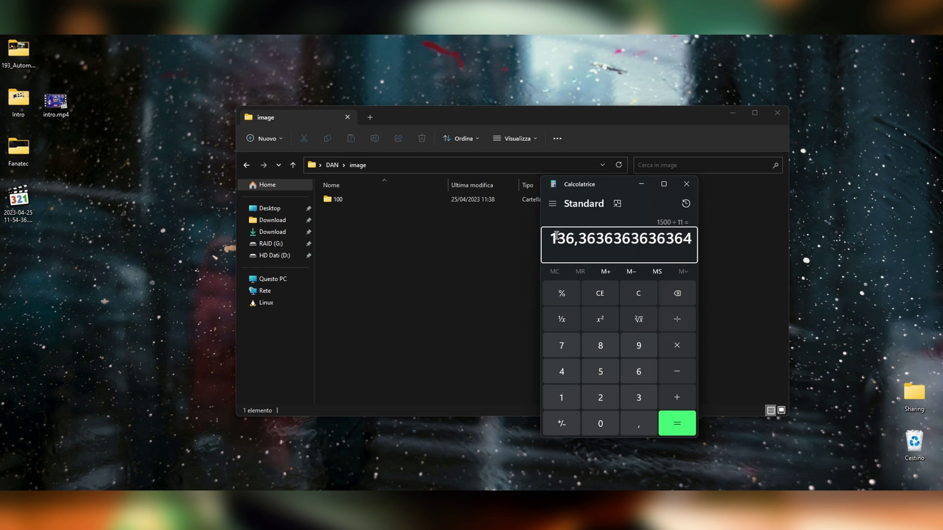
left_click(686, 184)
Look at the pictures inside the 100 subfolder and go back to the image folder.
left_click(343, 204)
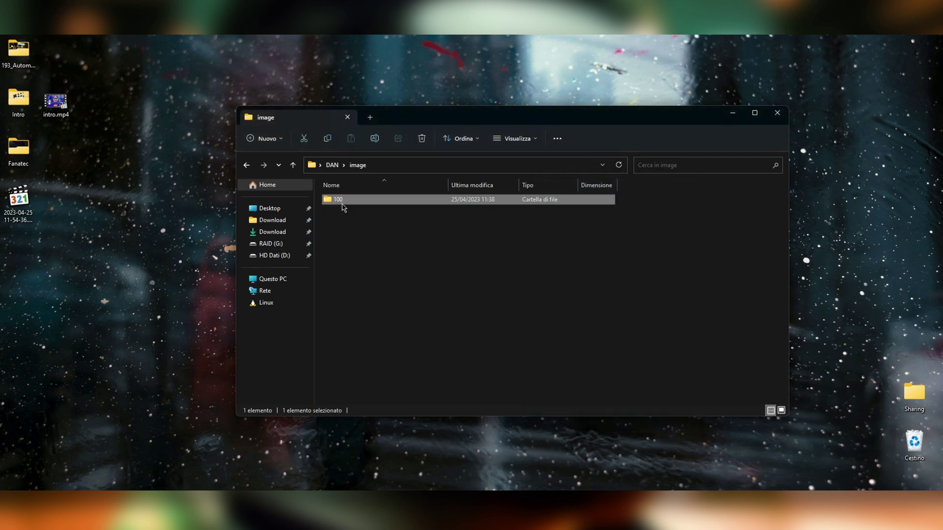
left_click(419, 267)
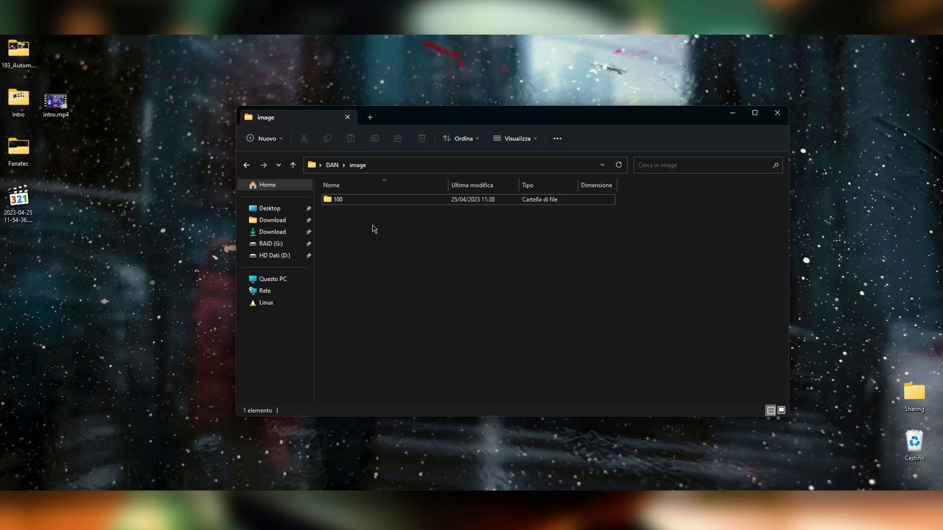
double_click(352, 202)
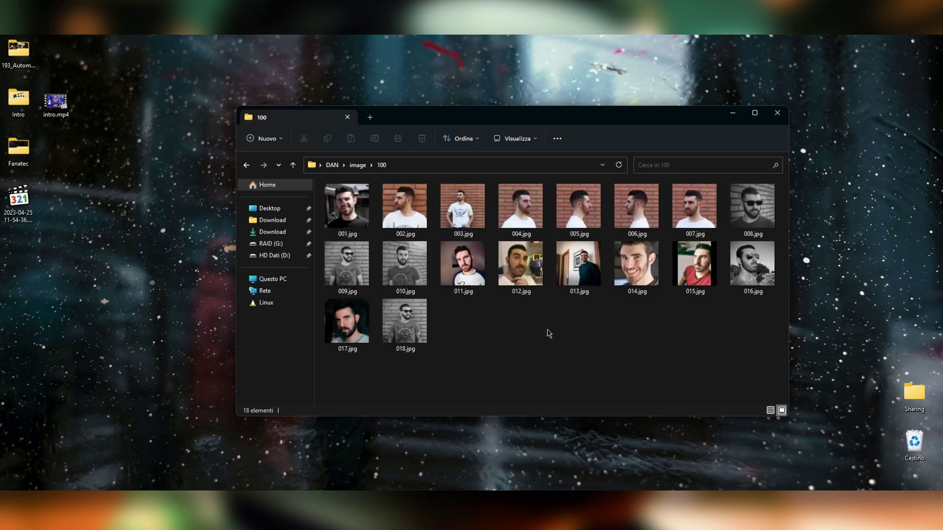
key("BackSpace")
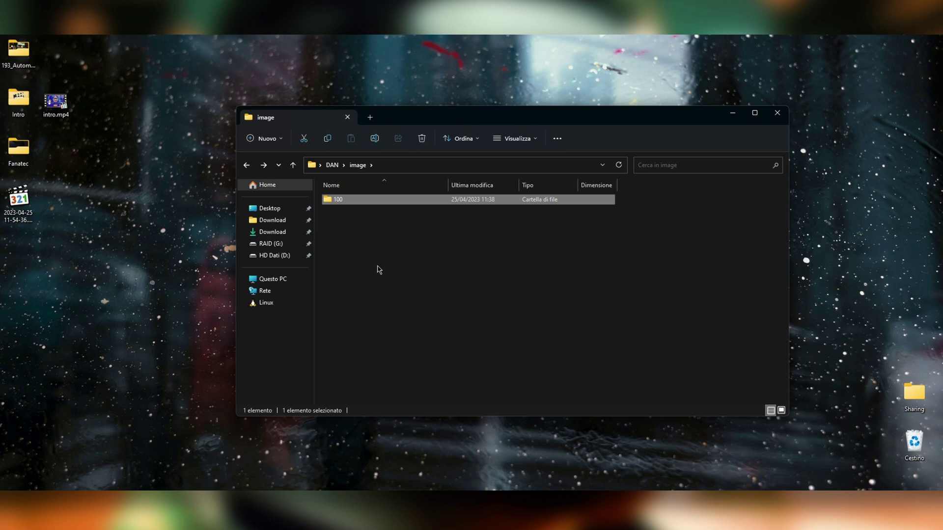
Try appending _DAN to the name of the 100 folder.
left_click(345, 201)
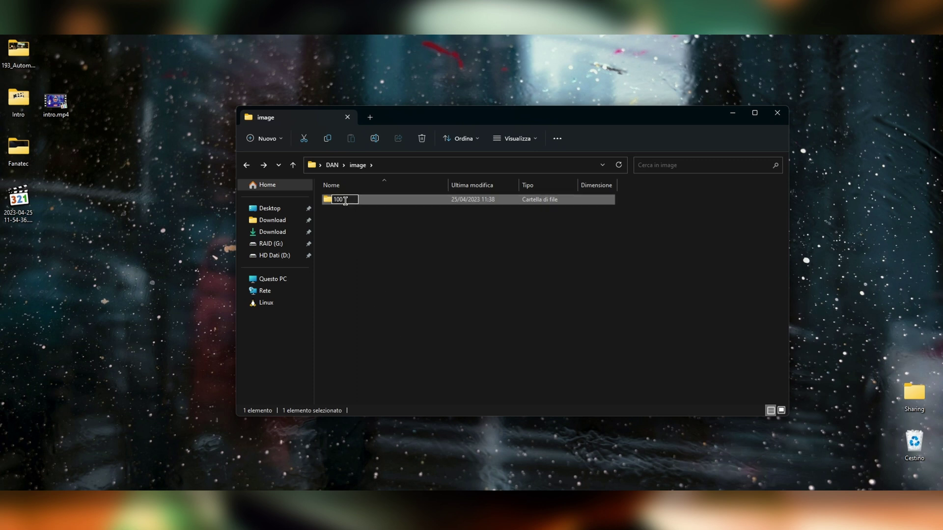
type("_DAN")
key("BackSpace")
key("BackSpace")
key("BackSpace")
left_click(401, 252)
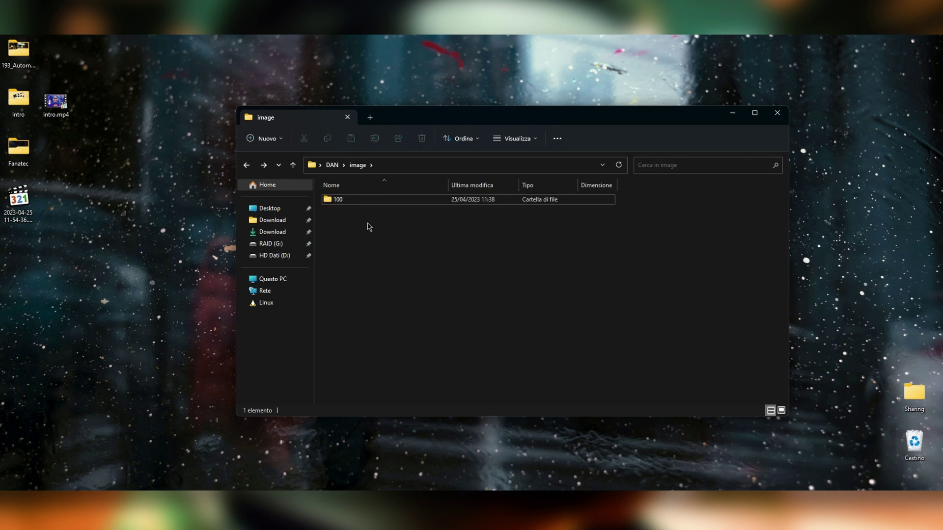
Open the 100 folder and examine the training images it contains, including 013.jpg.
mouse_move(342, 202)
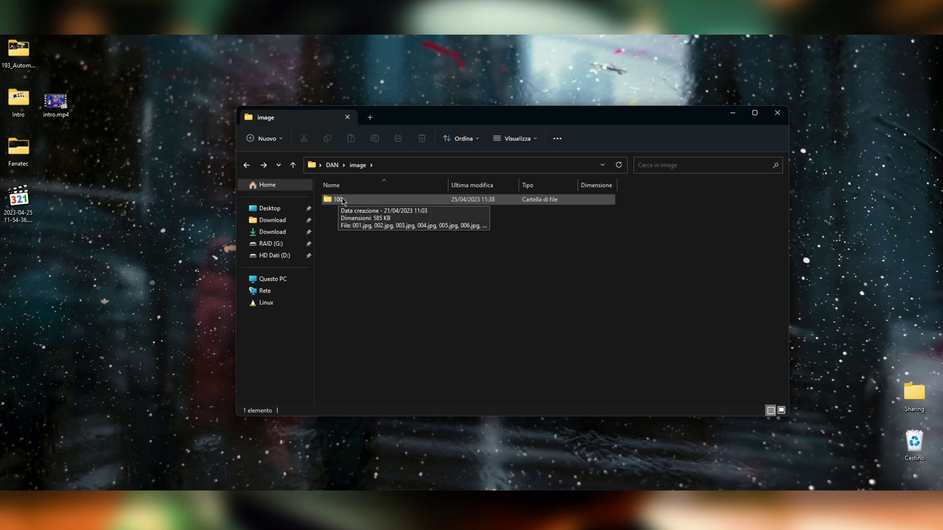
double_click(353, 201)
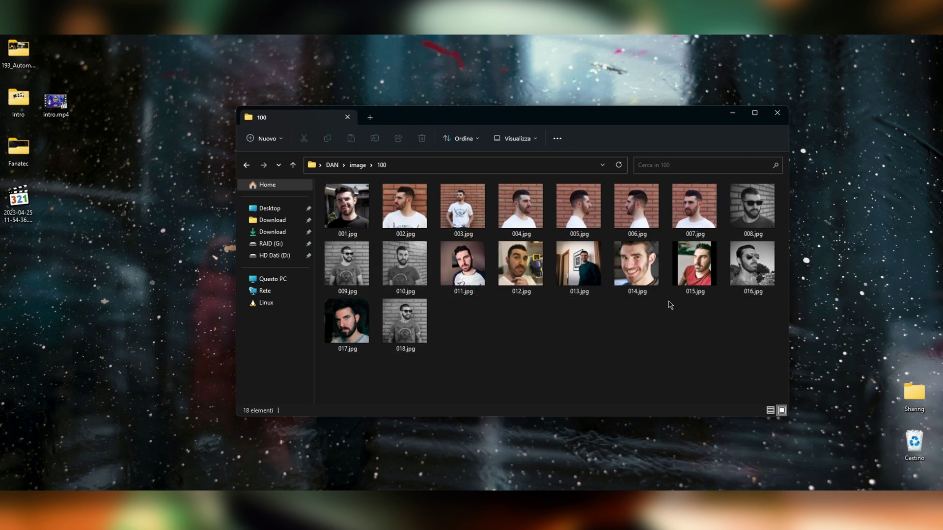
left_click(584, 272)
left_click(578, 303)
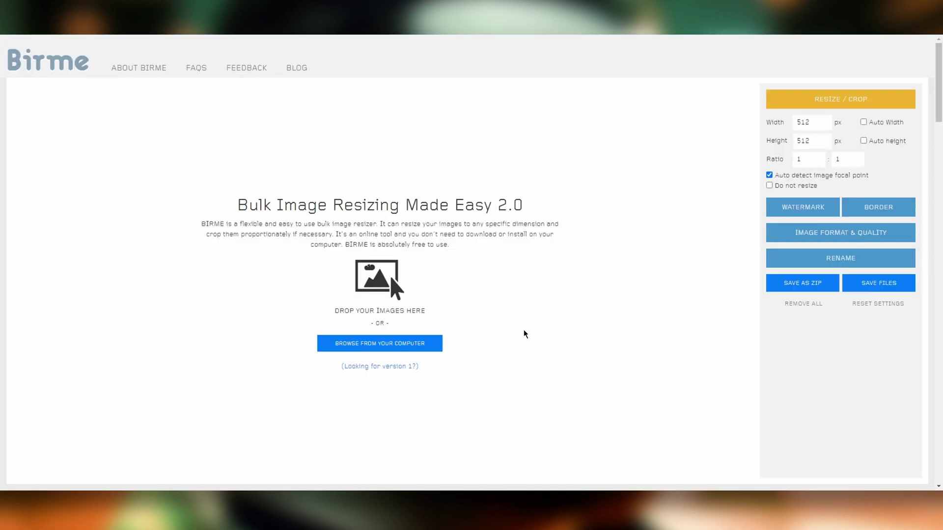
Switch to Birme, load the cow photo, lower its crop area to frame the whole animal, and check the 512 px width and height.
left_click(388, 343)
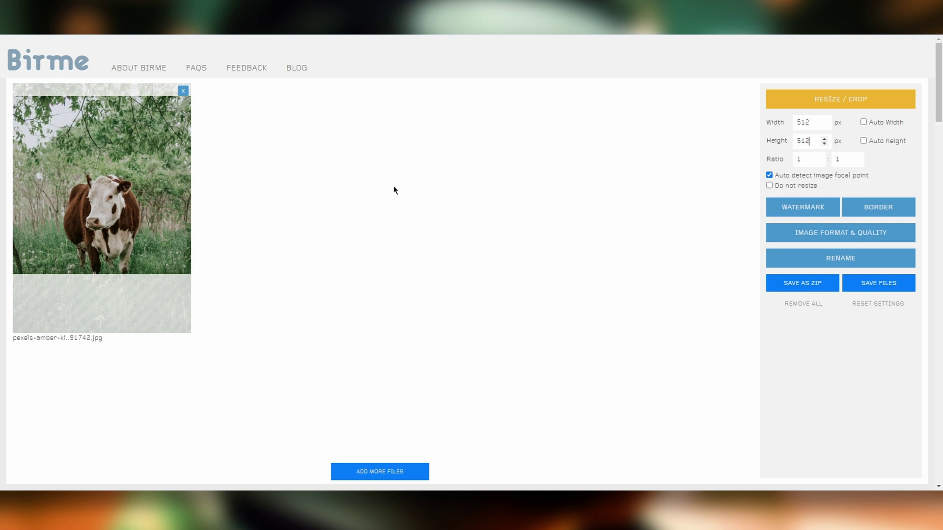
left_click_drag(123, 179, 124, 211)
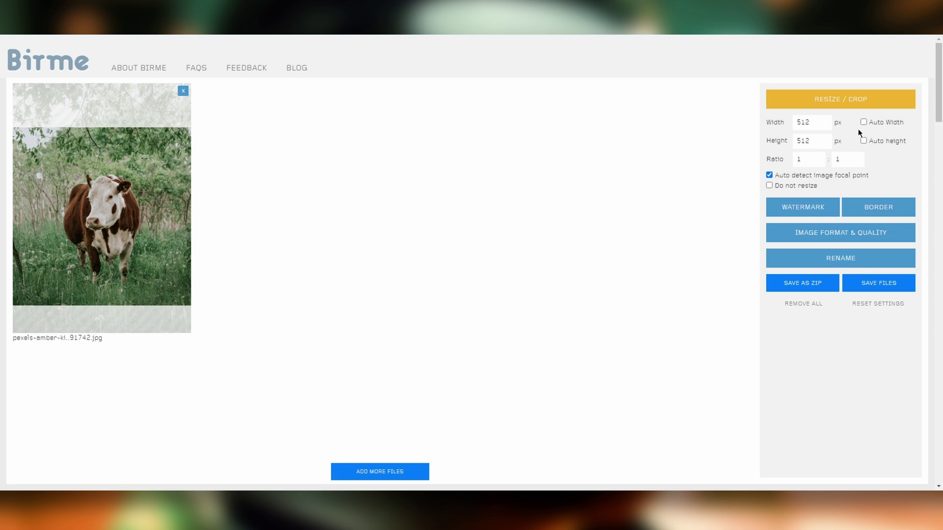
double_click(810, 122)
double_click(810, 141)
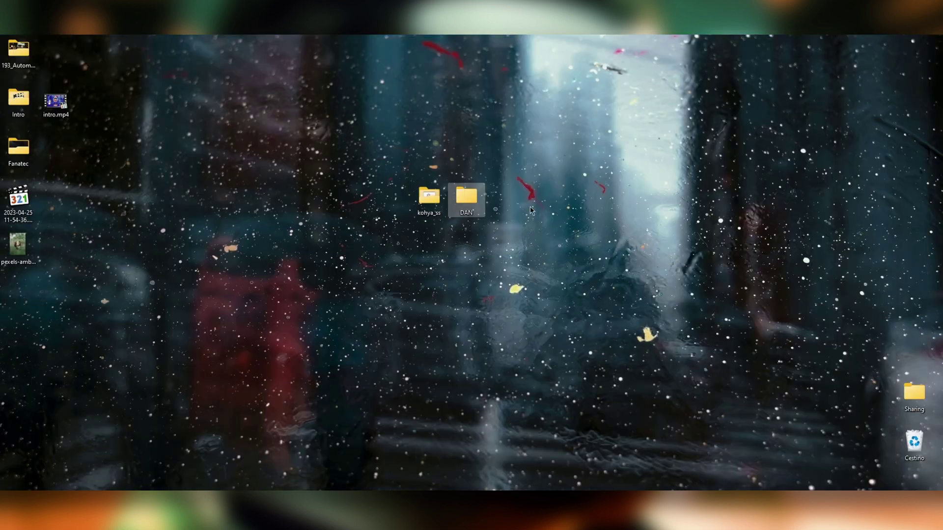
Return to the DAN folder window and go from the 100 subfolder up to the DAN folder.
double_click(467, 196)
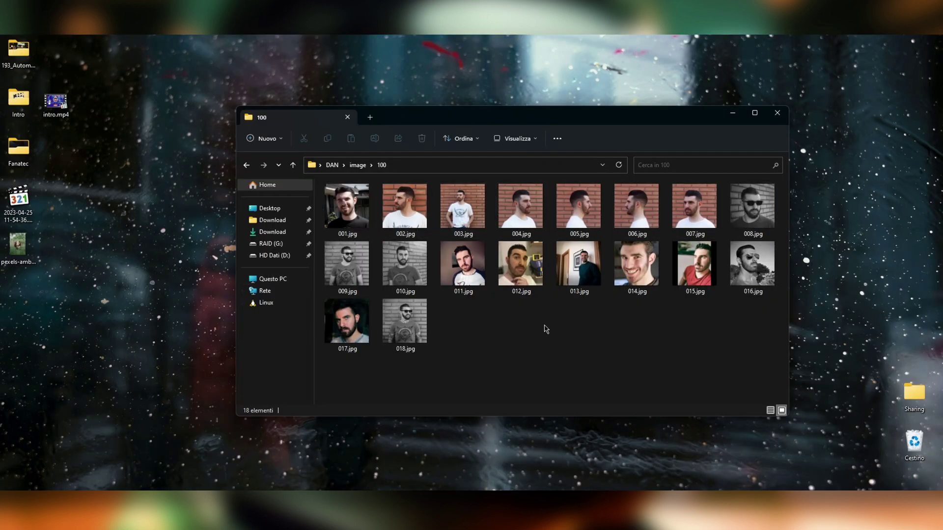
key("alt+Up")
key("alt+Up")
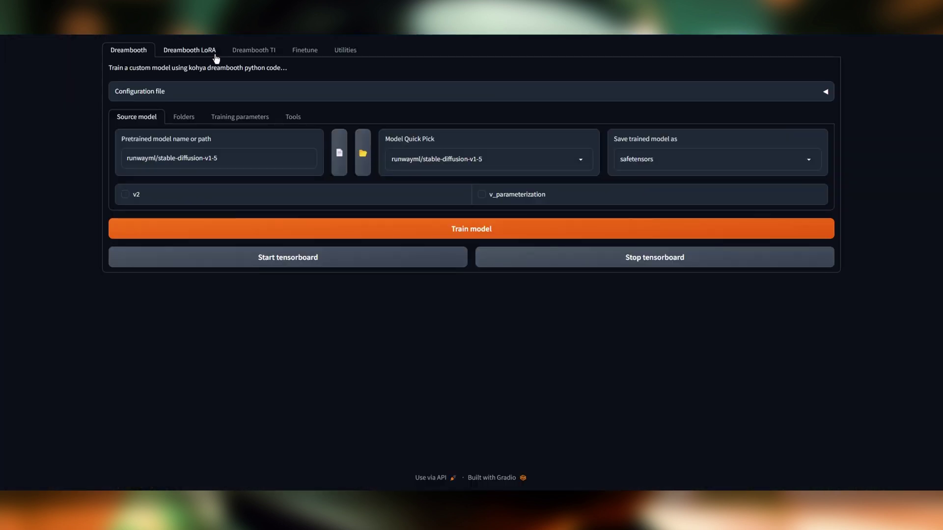
Switch to the kohya_ss web interface, open the BLIP captioning utility and choose DAN/image/100 as the image folder to caption.
left_click(346, 50)
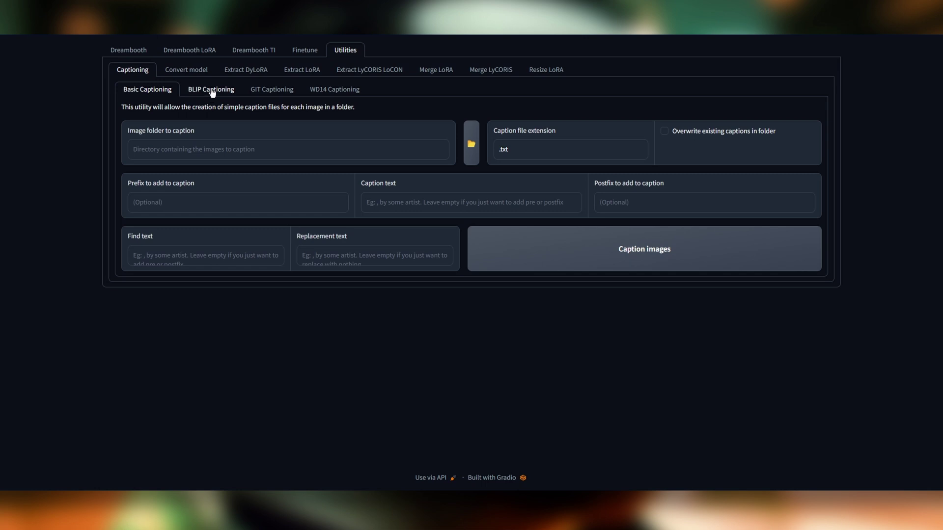
left_click(229, 90)
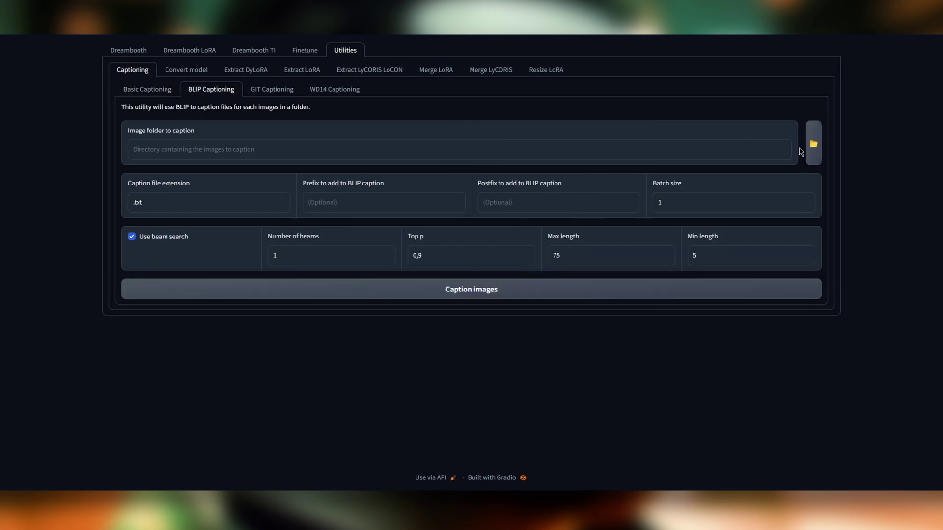
left_click(813, 146)
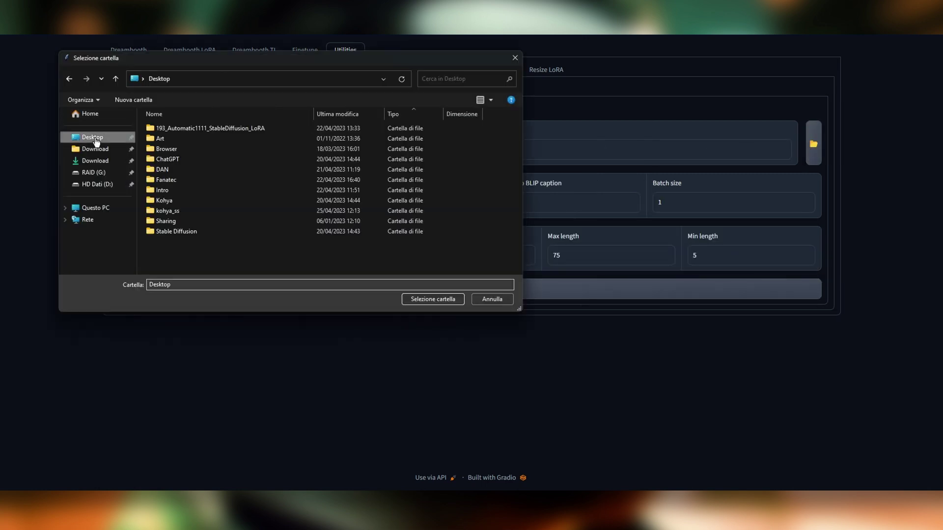
double_click(194, 170)
double_click(175, 128)
left_click(177, 129)
left_click(433, 299)
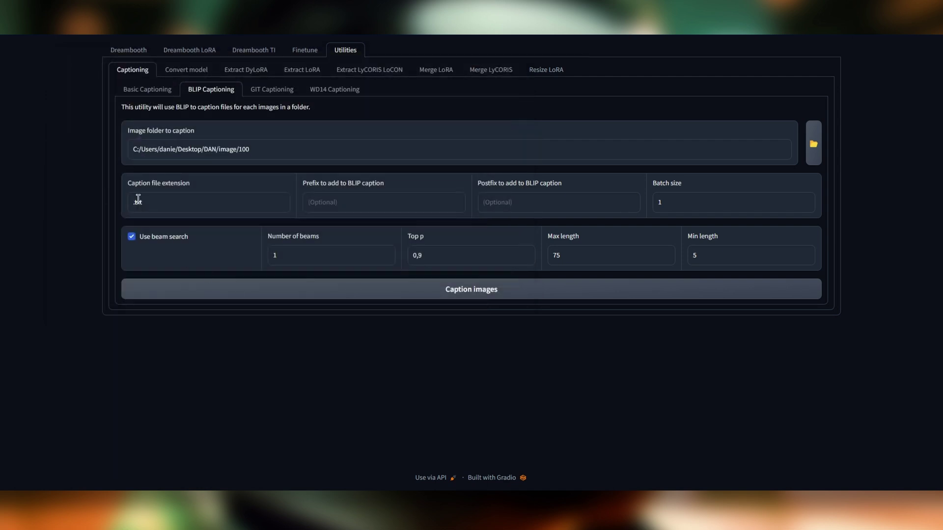
Set the BLIP caption prefix to DAN, start captioning the images and check the progress in the command window.
left_click(354, 204)
type("DAN")
left_click(487, 293)
key("alt+Tab")
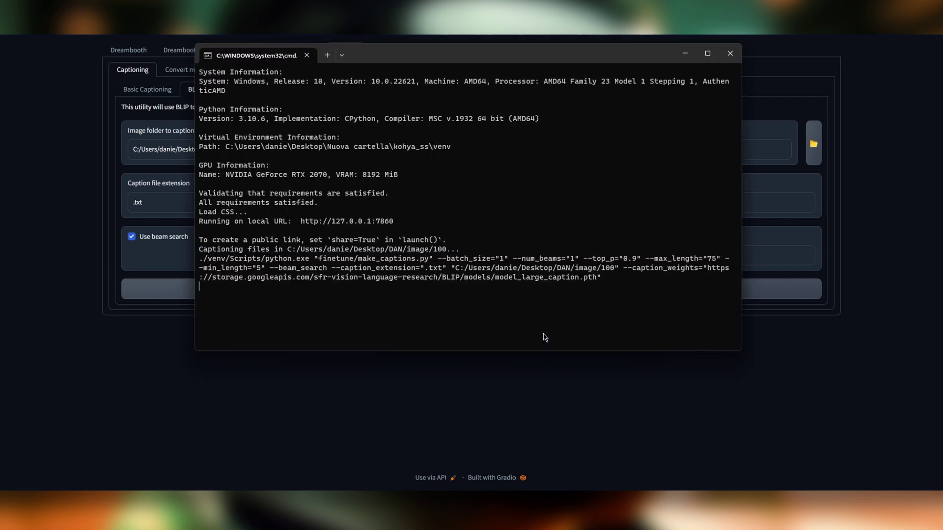
left_click_drag(612, 55, 622, 67)
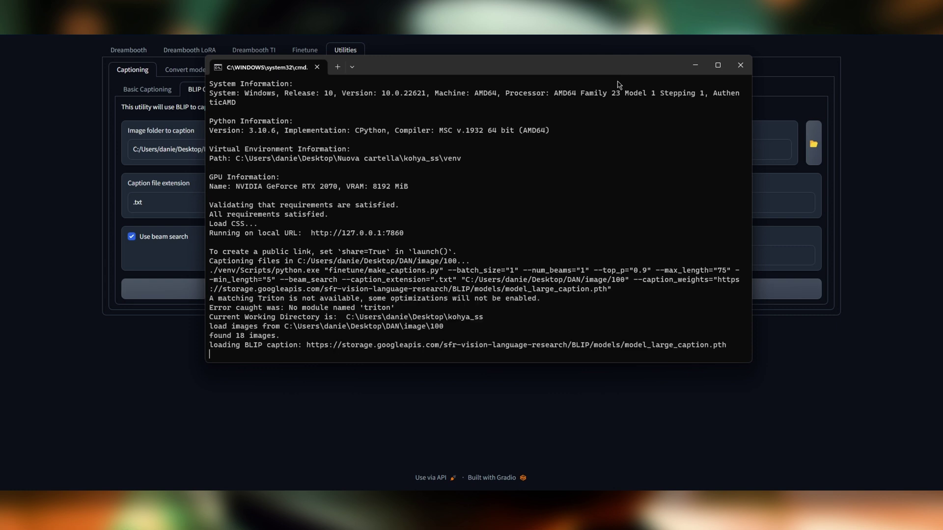
left_click(602, 386)
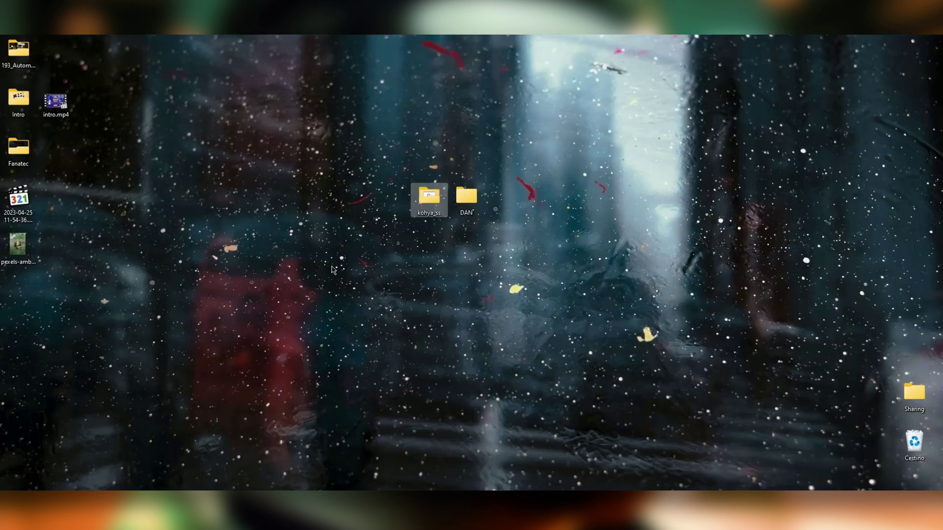
Open the DAN/image/100 folder from the desktop and read the generated caption in 001.txt.
double_click(464, 202)
double_click(375, 211)
double_click(373, 212)
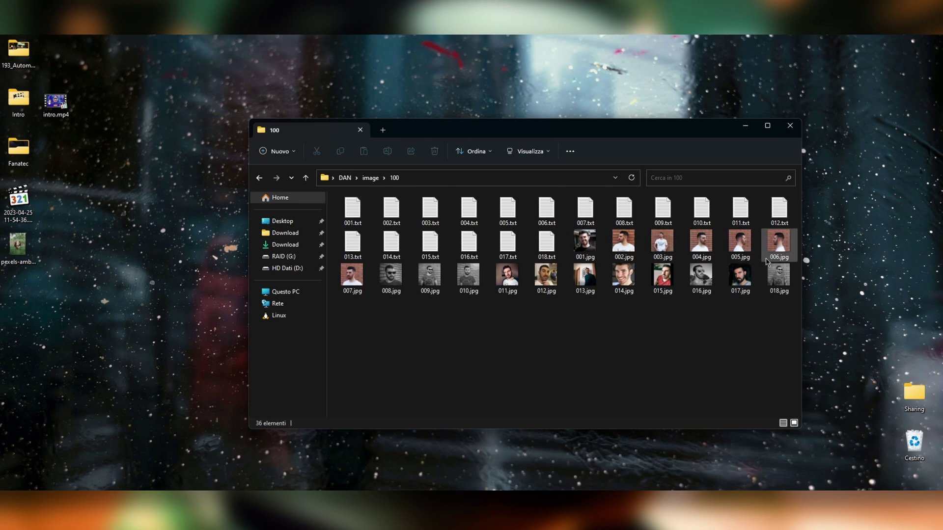
double_click(353, 209)
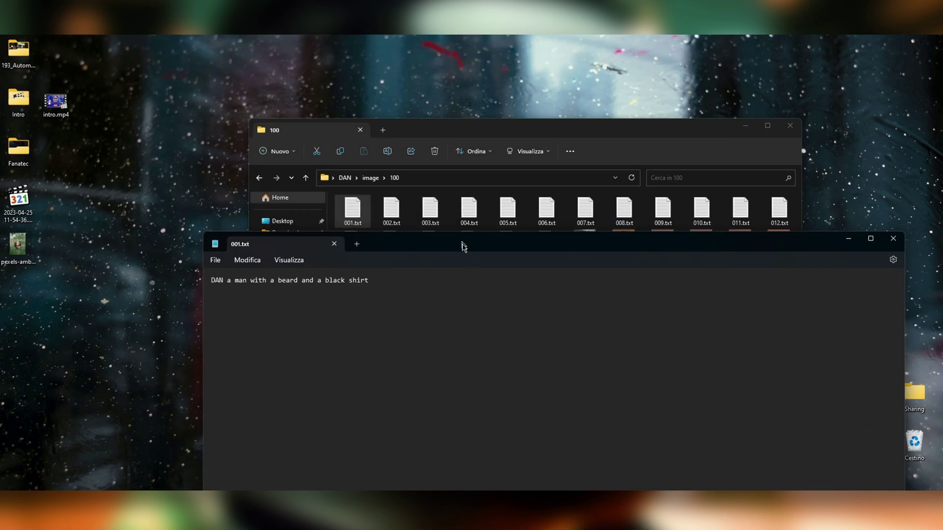
Open 002.txt from the DAN/image/100 folder, read its generated caption and close the file.
mouse_move(463, 248)
left_mouse_down()
mouse_move(493, 286)
mouse_move(464, 242)
left_mouse_up()
mouse_move(745, 235)
left_mouse_down()
mouse_move(756, 194)
mouse_move(747, 220)
left_mouse_up()
double_click(220, 261)
left_click_drag(225, 262, 438, 341)
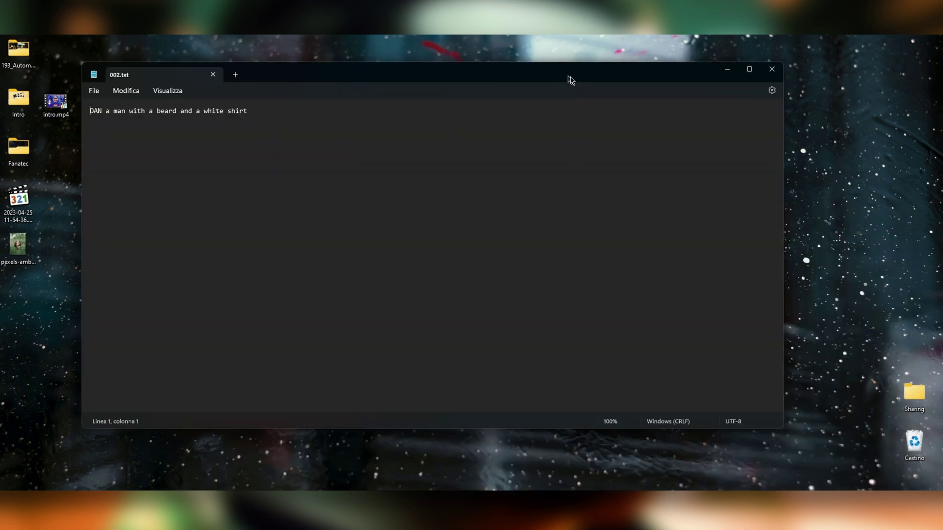
left_click_drag(568, 80, 630, 132)
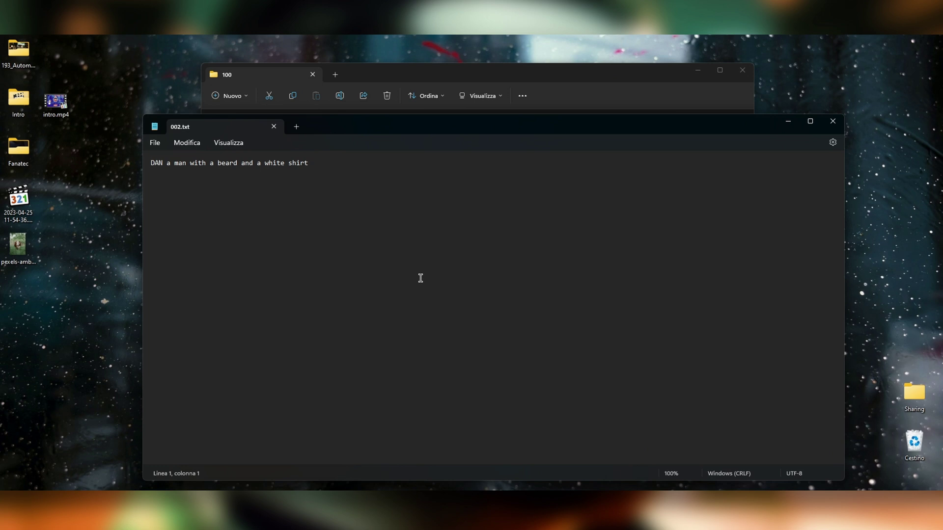
left_click_drag(172, 162, 327, 163)
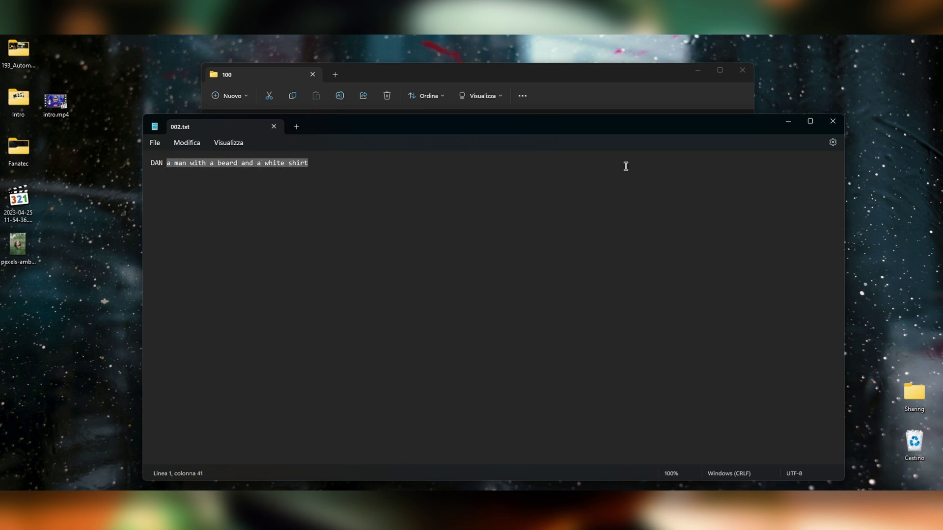
left_click(833, 121)
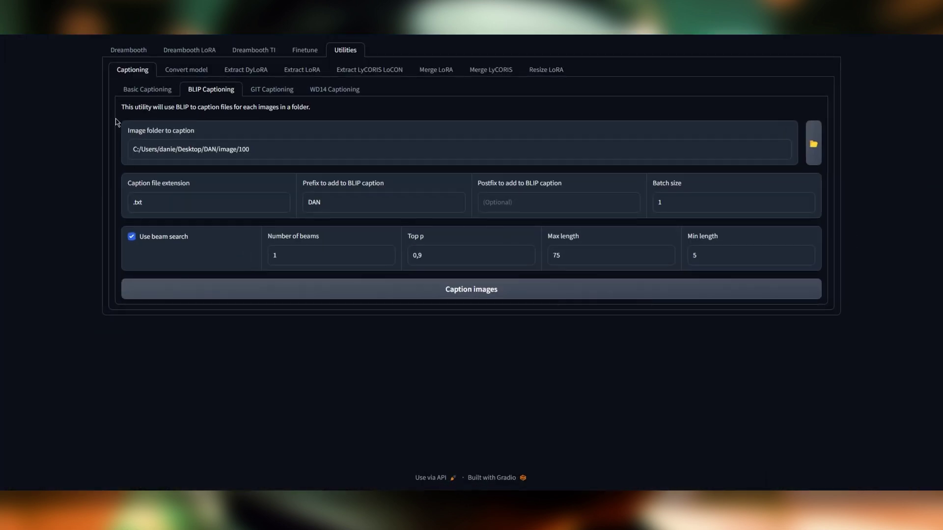
In the kohya_ss Dreambooth LoRA section, choose SD_v1.5_ema-pruned.safetensors from D:/AI/stable-diffusion-webui/models/Stable-diffusion as the pretrained model.
left_click(210, 53)
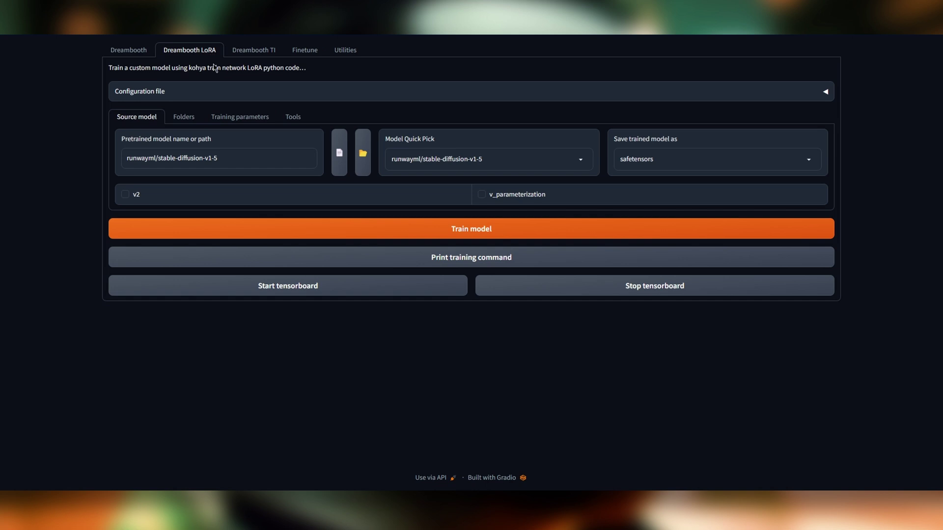
left_click(339, 156)
double_click(179, 104)
left_click(185, 127)
double_click(185, 127)
double_click(185, 126)
scroll(167, 167, "down", 5)
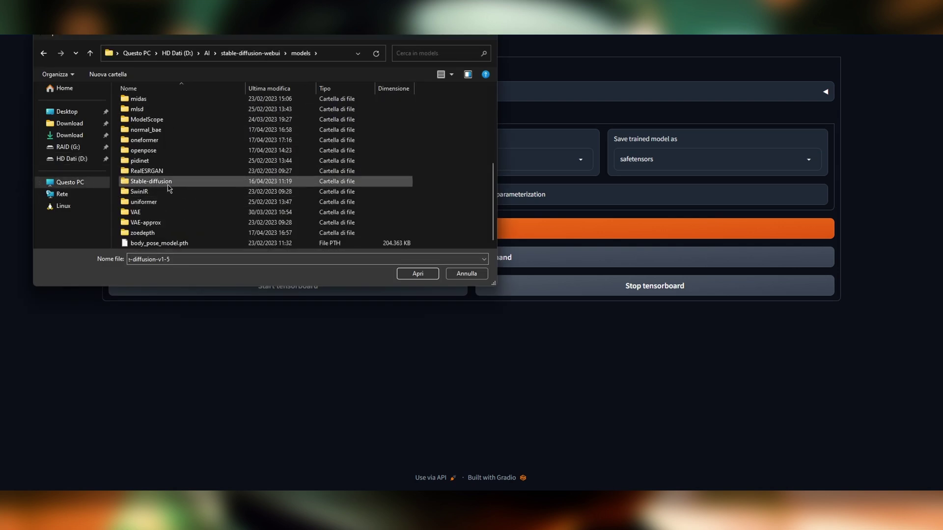
double_click(168, 181)
left_click_drag(258, 37, 524, 108)
left_click(408, 264)
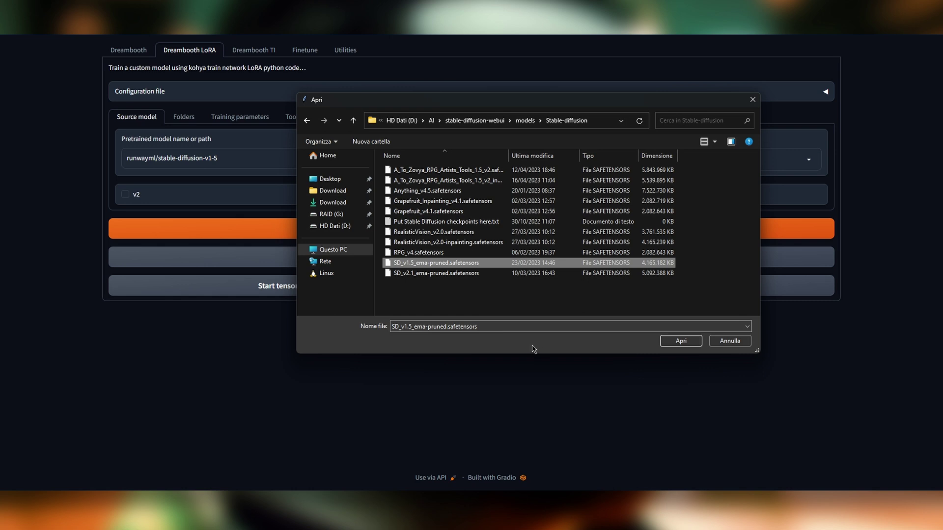
left_click(681, 341)
Examine the available Model Quick Pick base models and the file formats offered for saving the trained model.
left_click(417, 159)
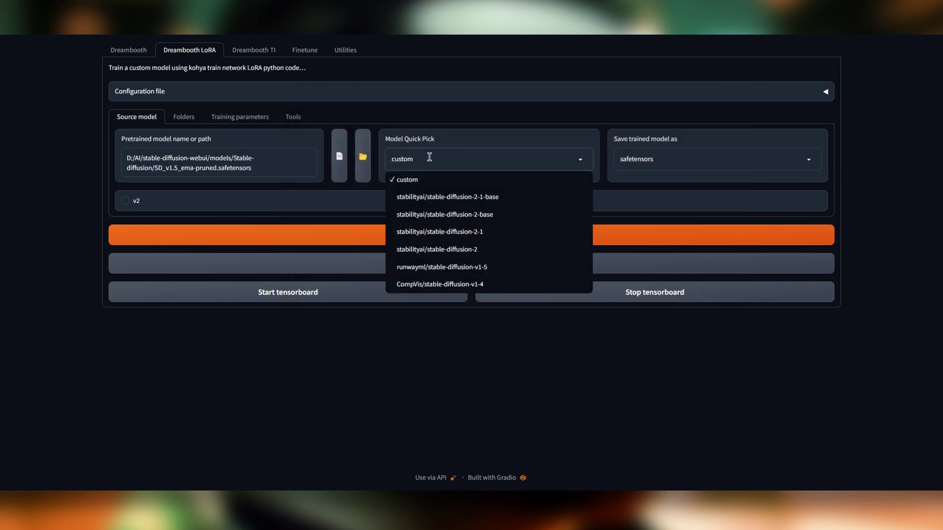
left_click(495, 157)
left_click(495, 157)
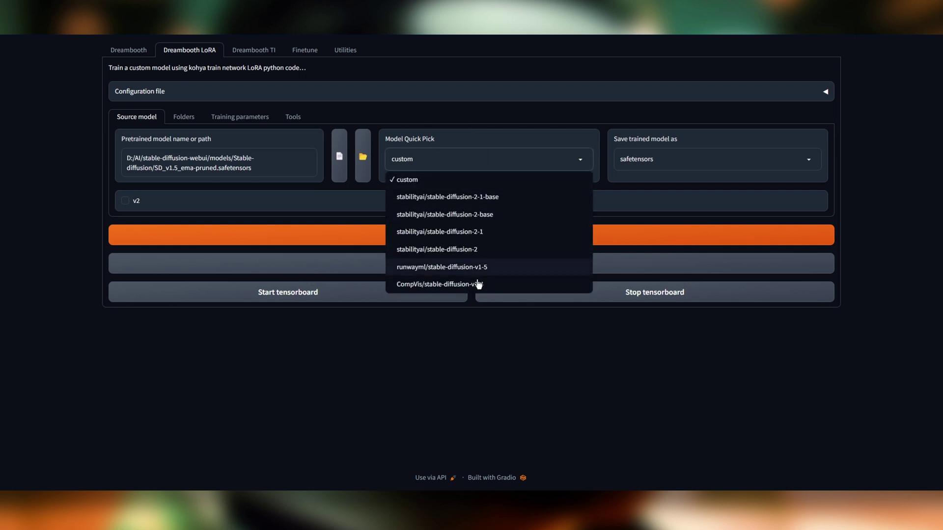
left_click(431, 340)
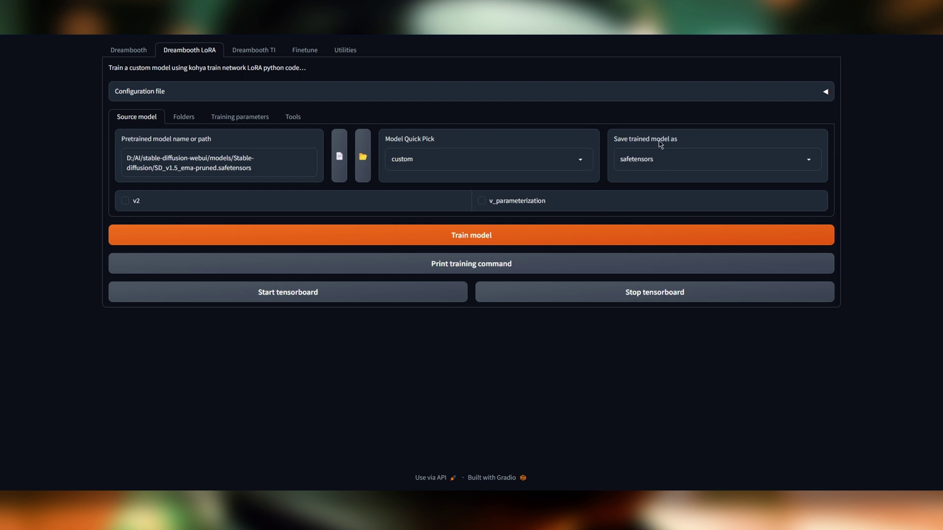
left_click(686, 156)
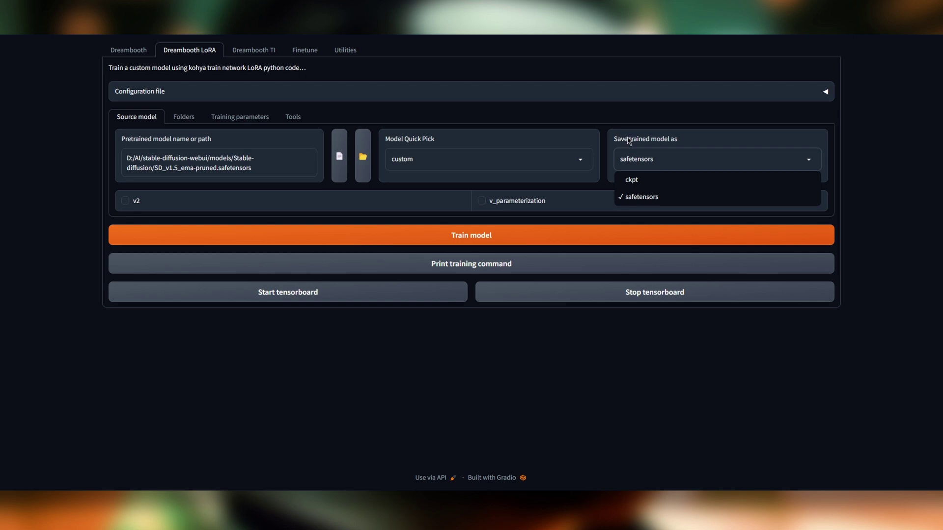
left_click(393, 334)
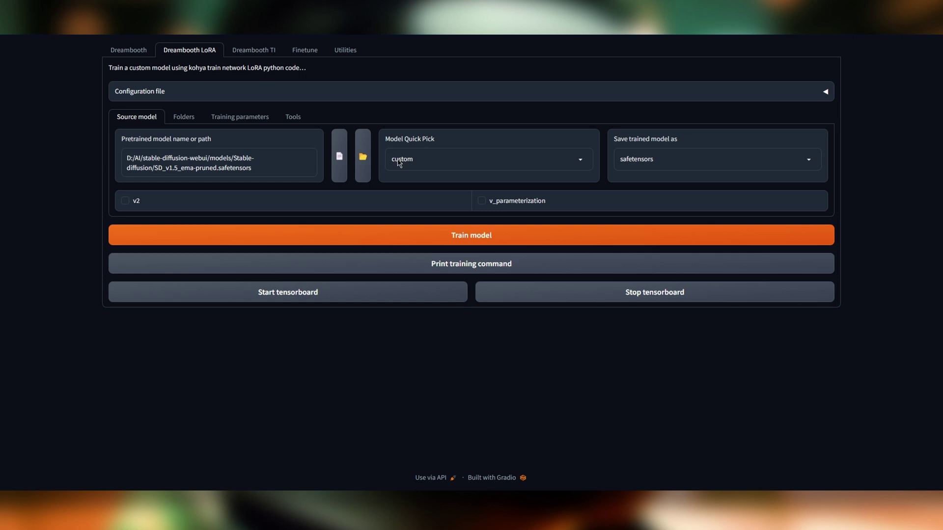
left_click(441, 161)
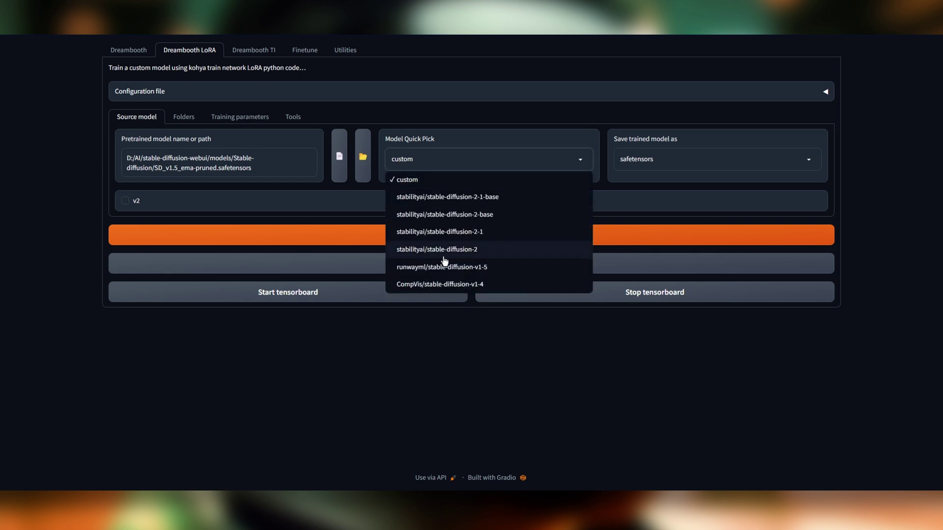
left_click(54, 221)
Turn the v2 and v_parameterization options on and back off for the source model.
left_click(125, 201)
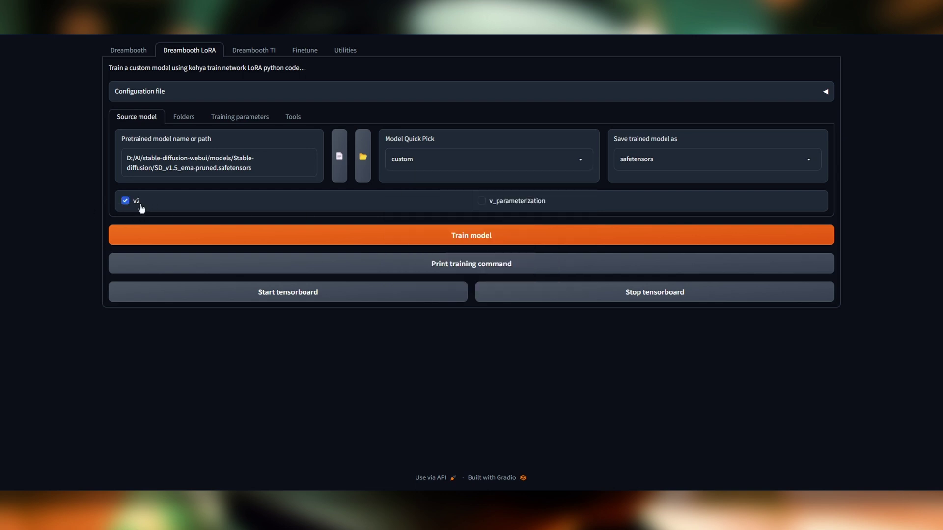
left_click(481, 201)
left_click(482, 201)
left_click(125, 201)
Set the training image folder to the DAN/image folder on the desktop.
left_click(184, 117)
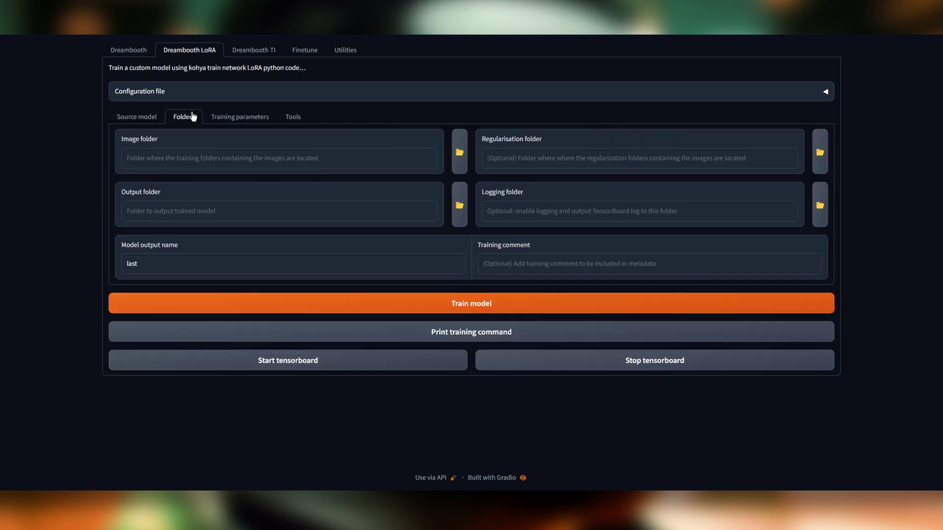
left_click(460, 152)
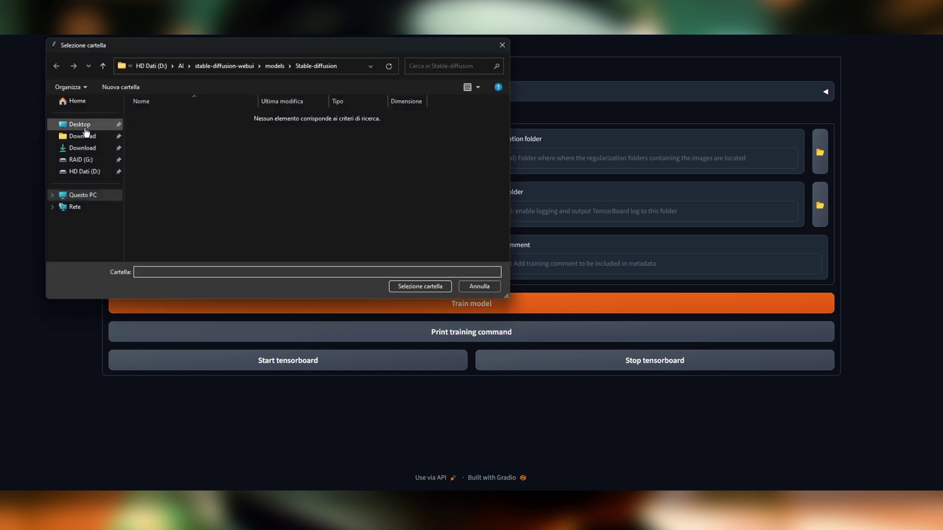
left_click(87, 130)
double_click(164, 117)
double_click(164, 118)
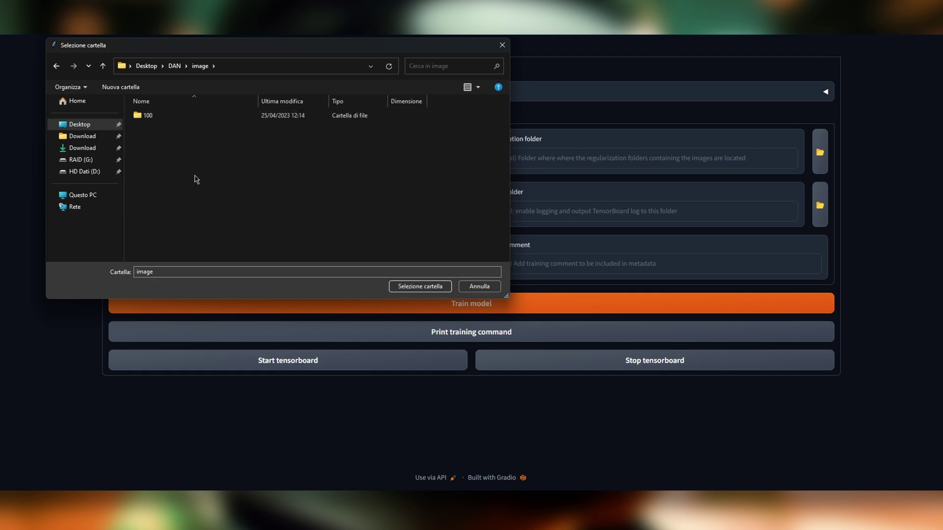
left_click(420, 286)
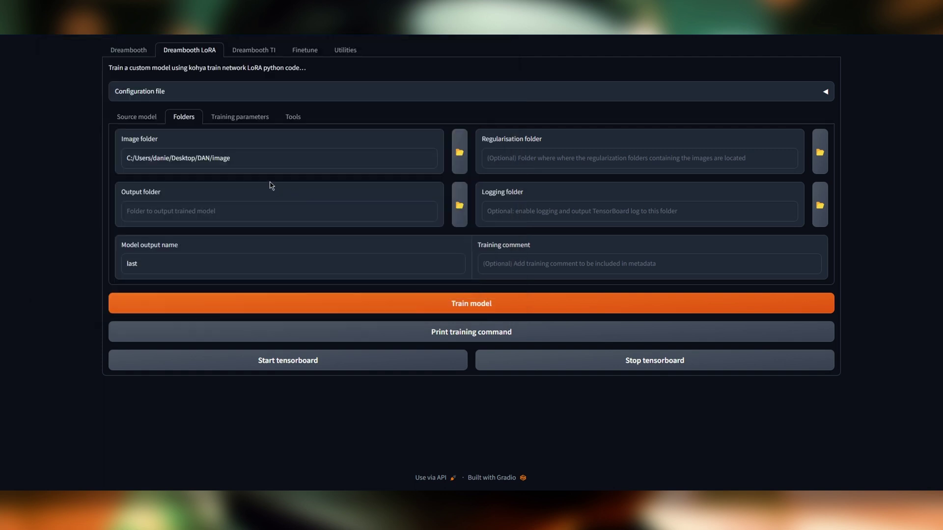
Set the output folder to DAN/model and the logging folder to DAN/log.
left_click(459, 206)
left_click(188, 79)
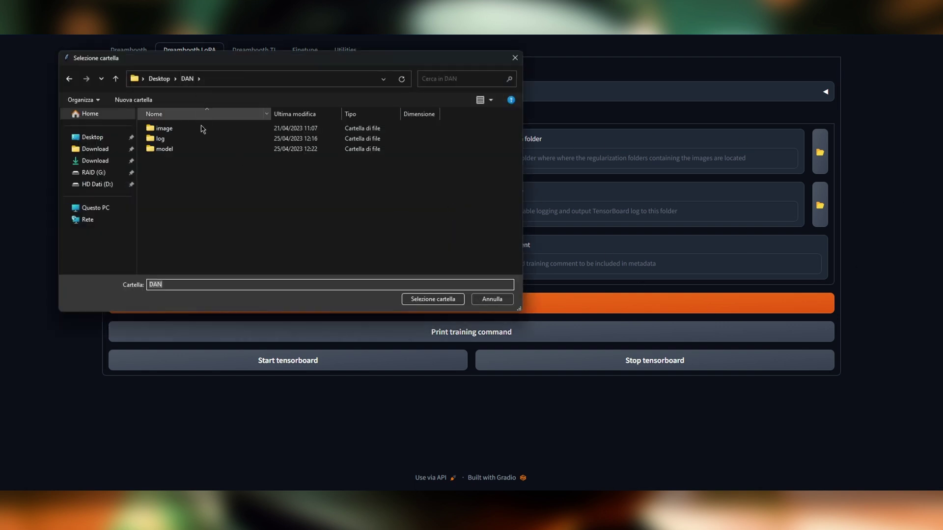
double_click(182, 149)
left_click(434, 300)
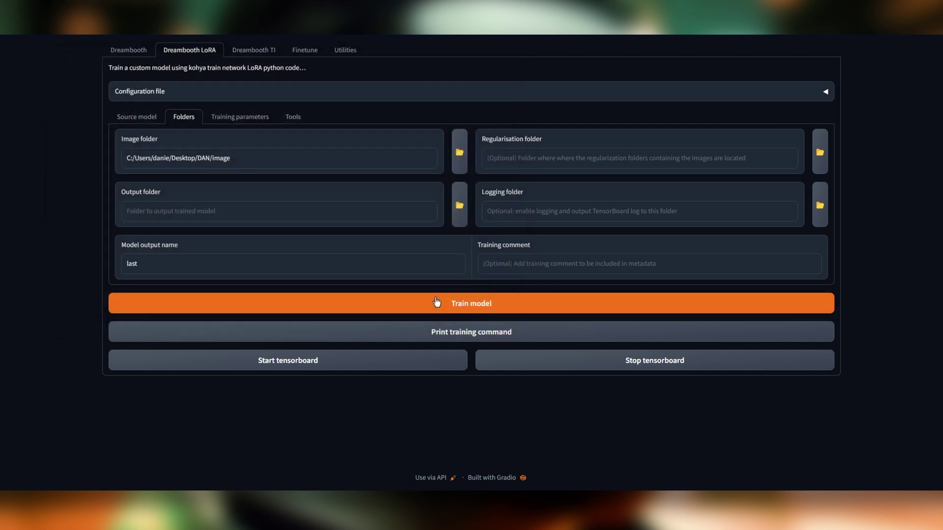
left_click(828, 206)
double_click(182, 153)
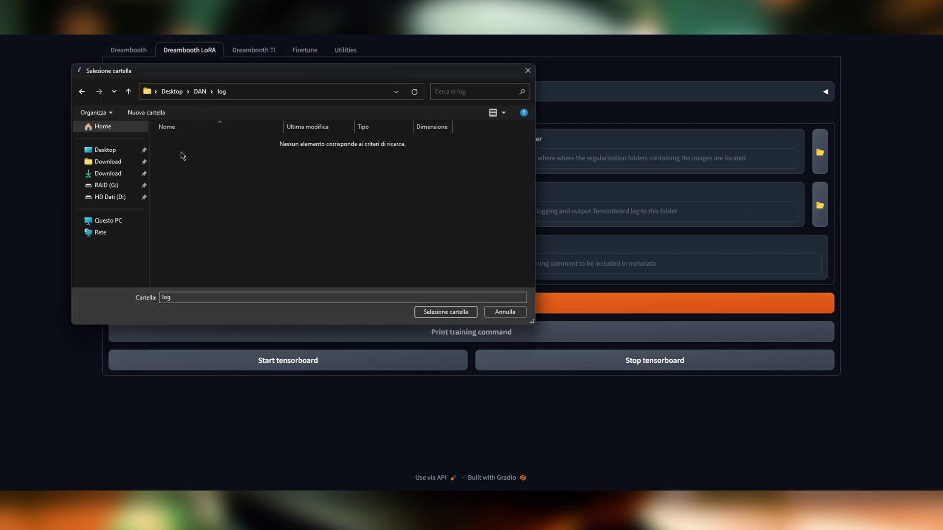
left_click(452, 312)
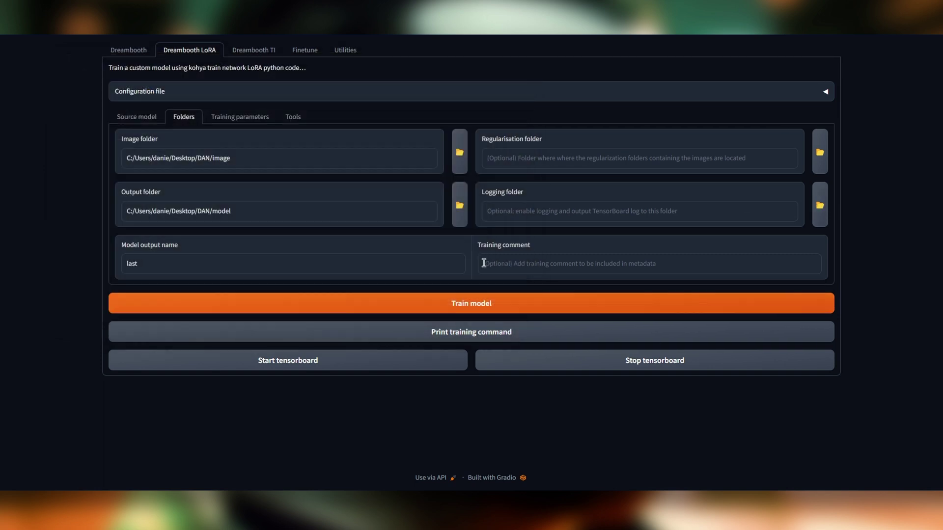
Examine the LoRA training parameters, including batch size, precision, learning rates, network rank, maximum resolution and bucket settings.
left_click(259, 121)
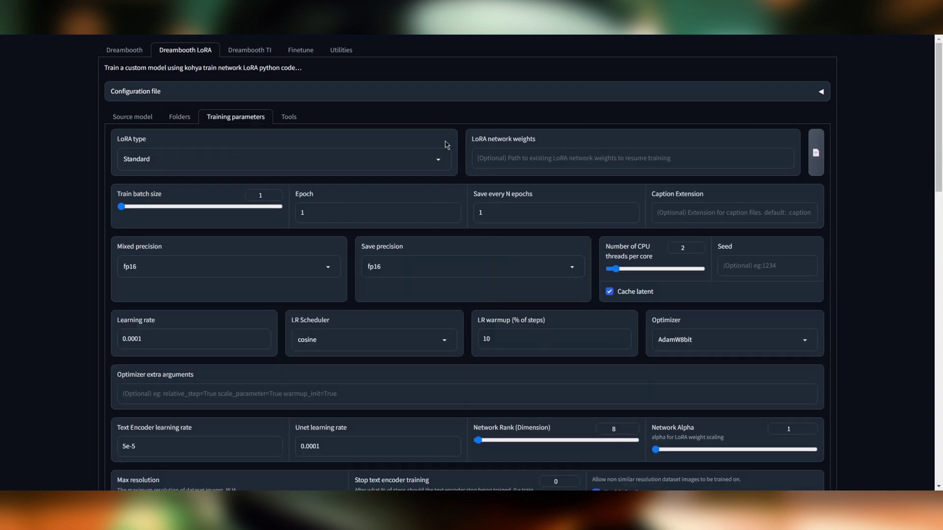
scroll(599, 273, "down", 2)
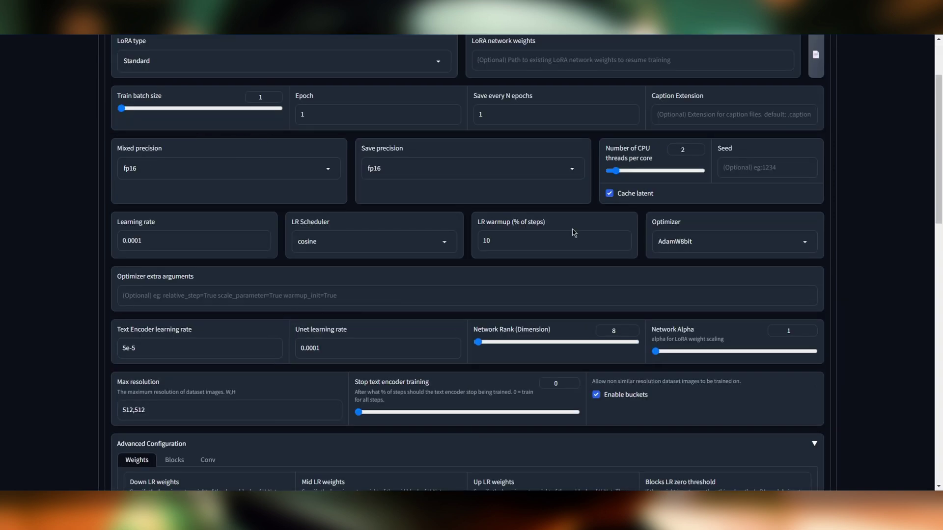
scroll(579, 234, "down", 3)
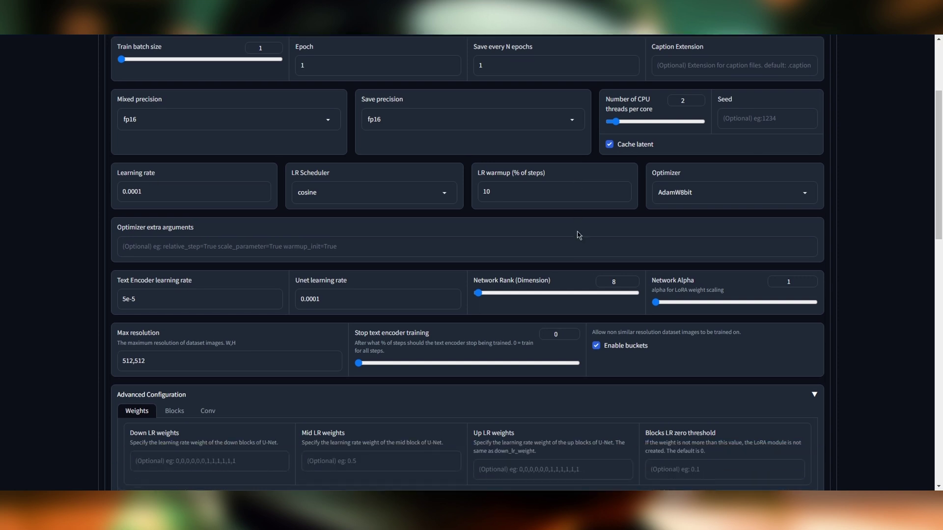
scroll(613, 316, "up", 3)
scroll(459, 293, "up", 2)
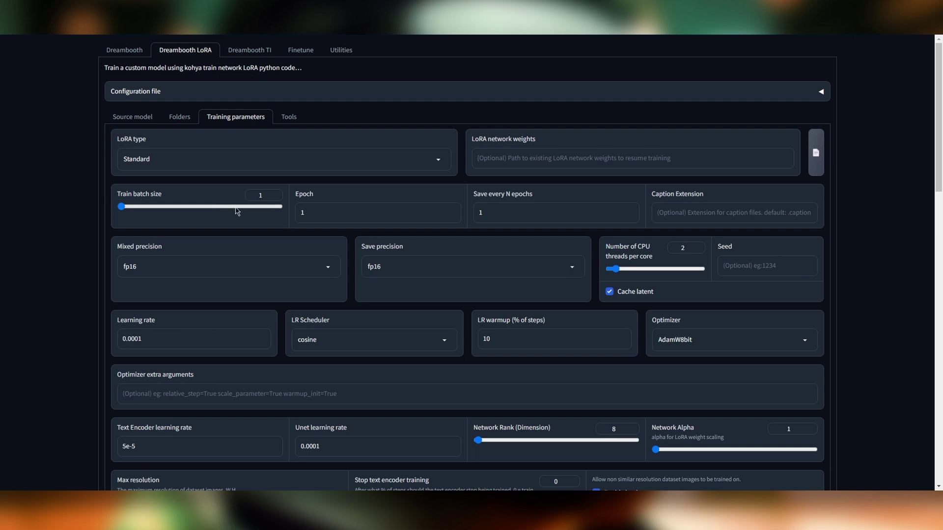
scroll(243, 208, "down", 1)
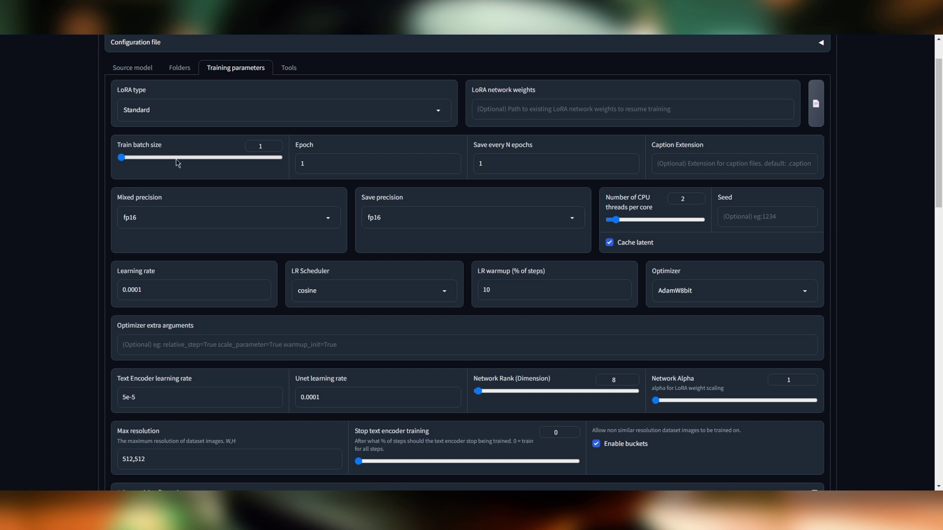
left_click_drag(169, 156, 128, 156)
scroll(438, 175, "down", 3)
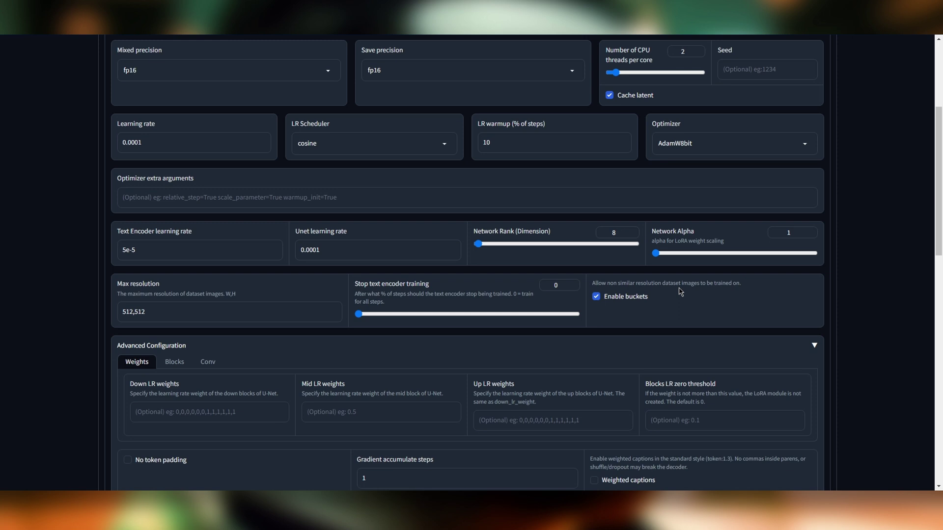
scroll(697, 295, "down", 2)
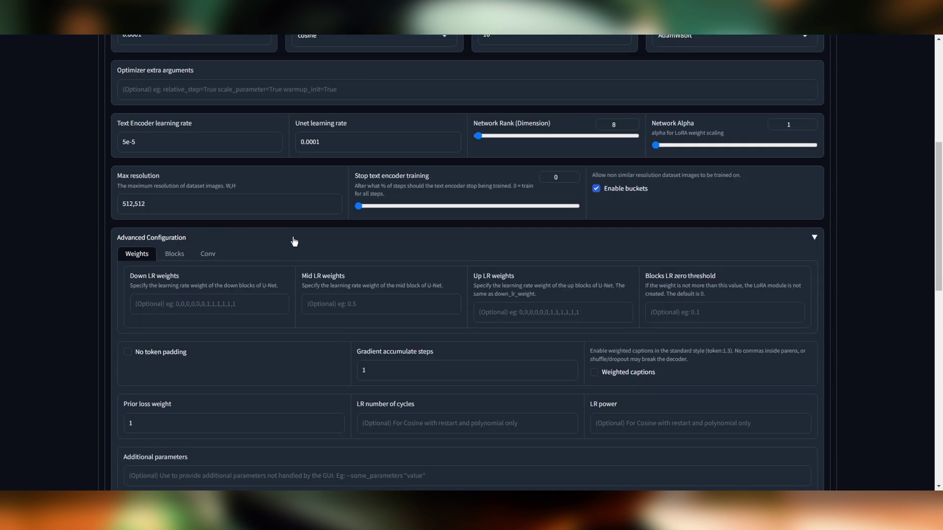
Enable gradient checkpointing and memory efficient attention in the advanced training configuration.
scroll(342, 233, "down", 2)
scroll(724, 208, "down", 5)
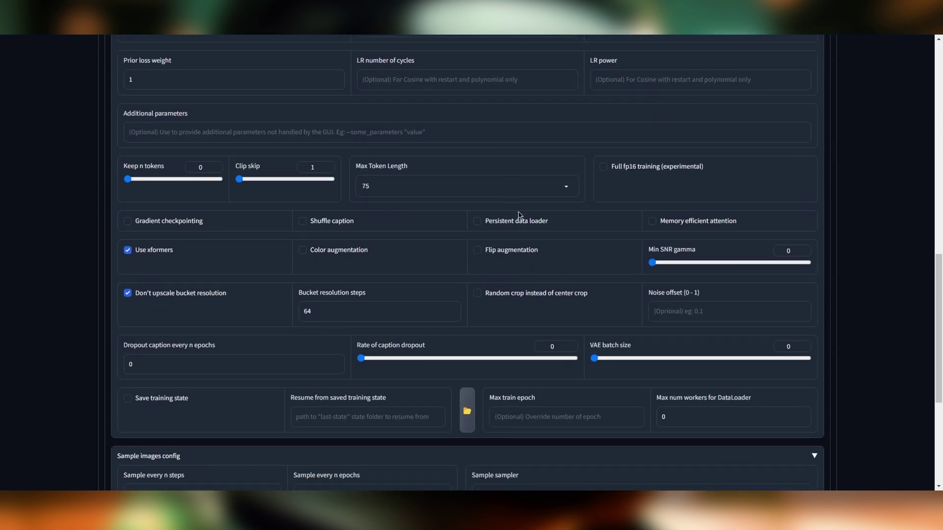
double_click(692, 226)
left_click(146, 227)
left_click(652, 221)
Review the remaining parameters, start training the LoRA model and check its progress in the Kohya command window.
scroll(607, 215, "down", 1)
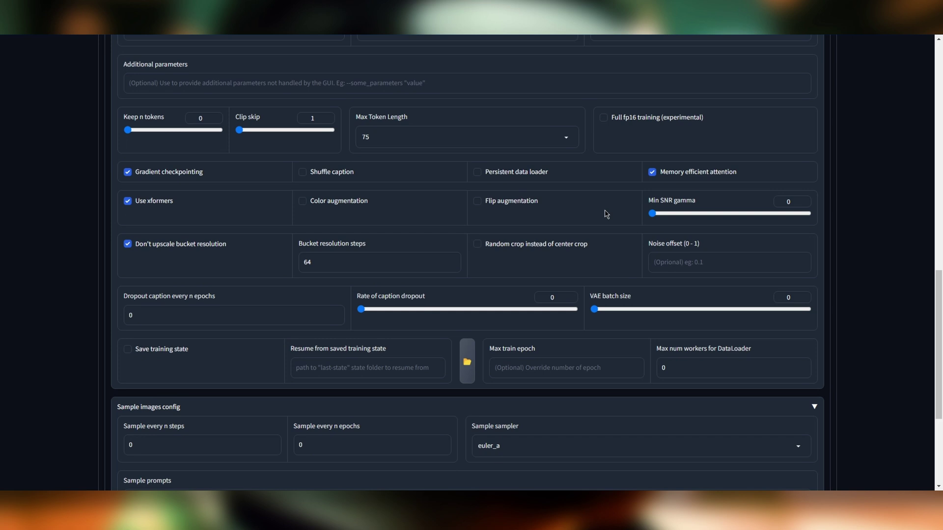
scroll(607, 214, "down", 3)
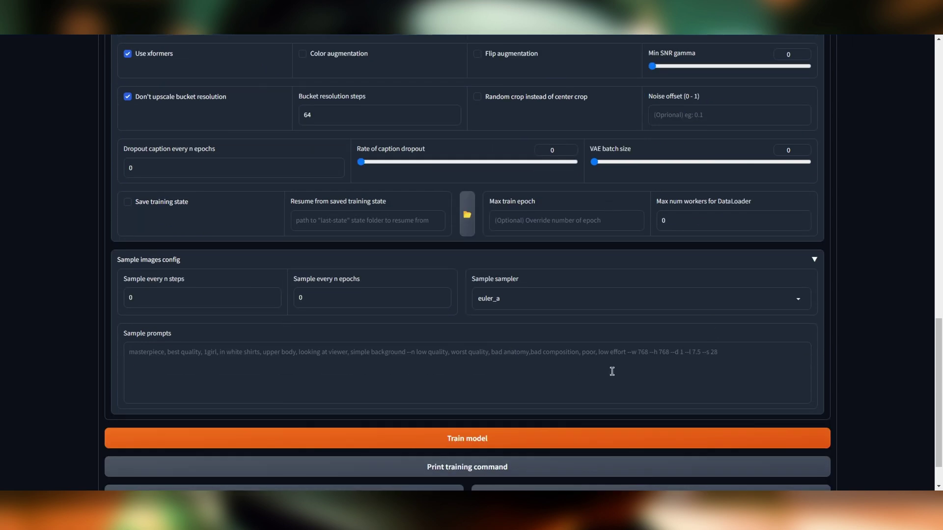
scroll(647, 322, "up", 15)
scroll(614, 263, "down", 16)
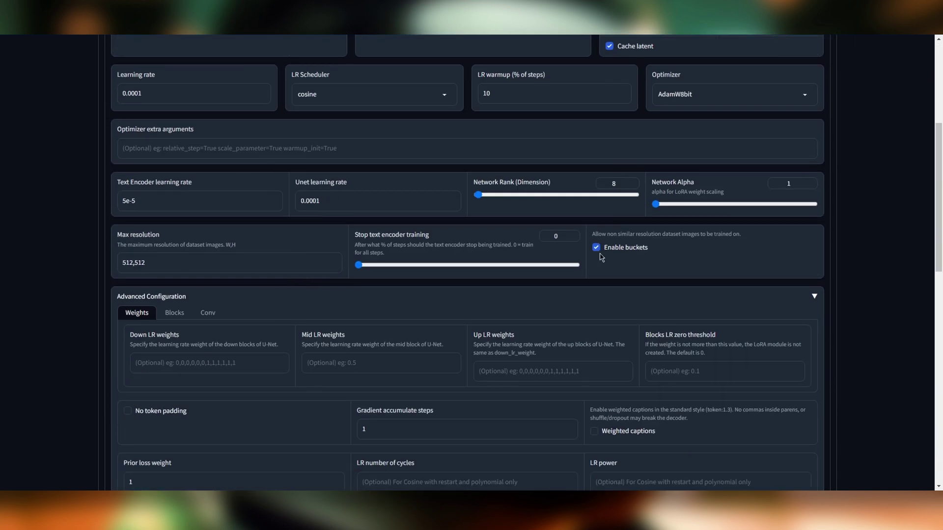
scroll(614, 262, "down", 1)
left_click(469, 389)
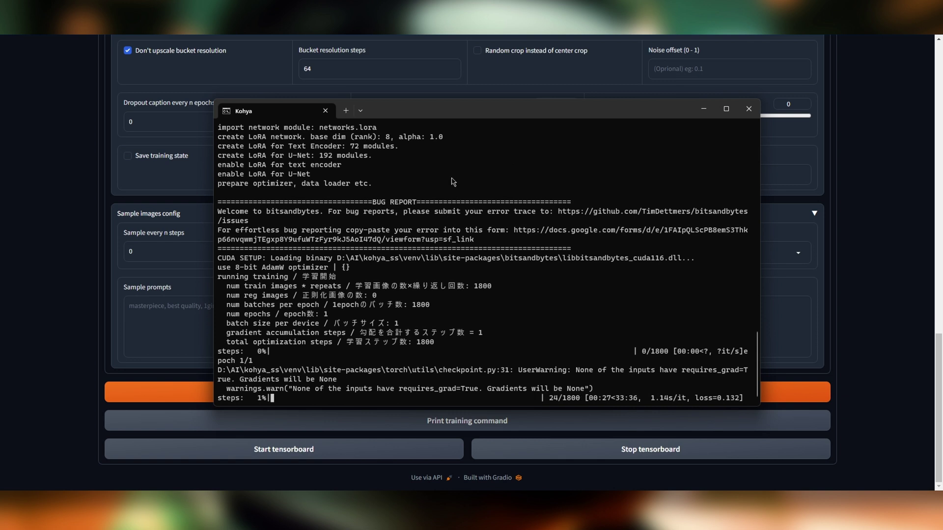
mouse_move(471, 488)
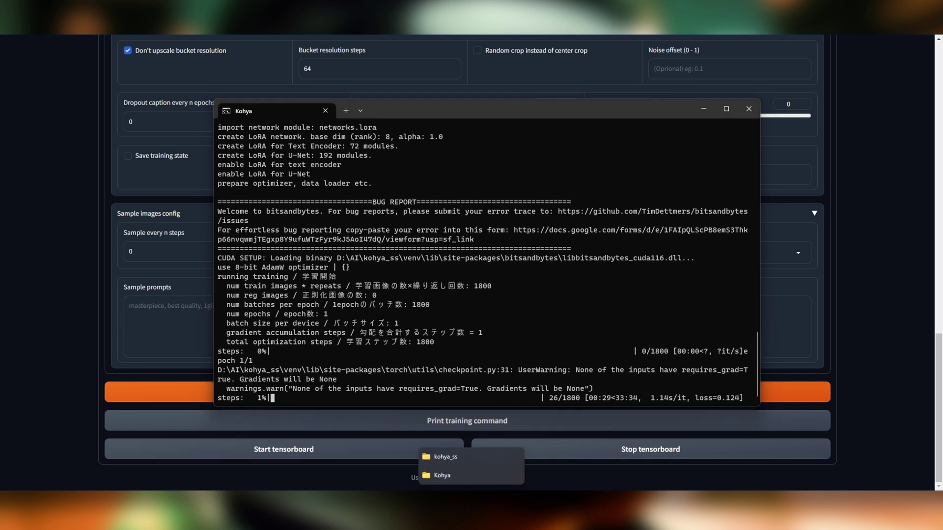
Check the DAN/model output folder, then locate DAN.safetensors in the AI/stable-diffusion-webui/models/Lora folder on drive D.
key("alt+Tab")
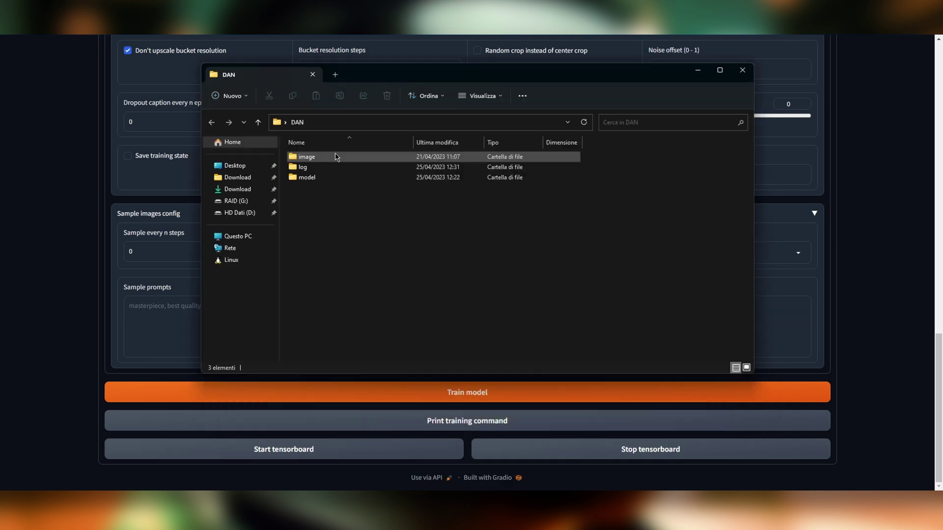
double_click(322, 178)
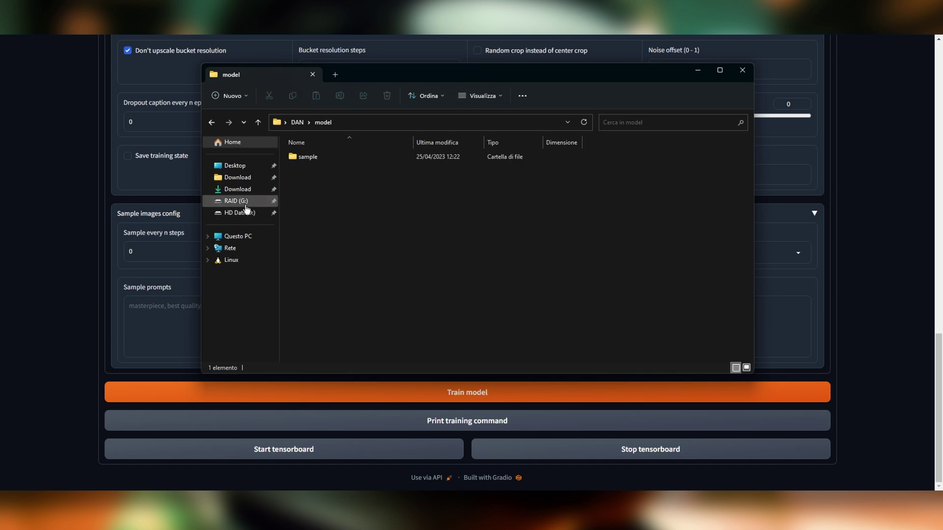
left_click(254, 213)
double_click(308, 153)
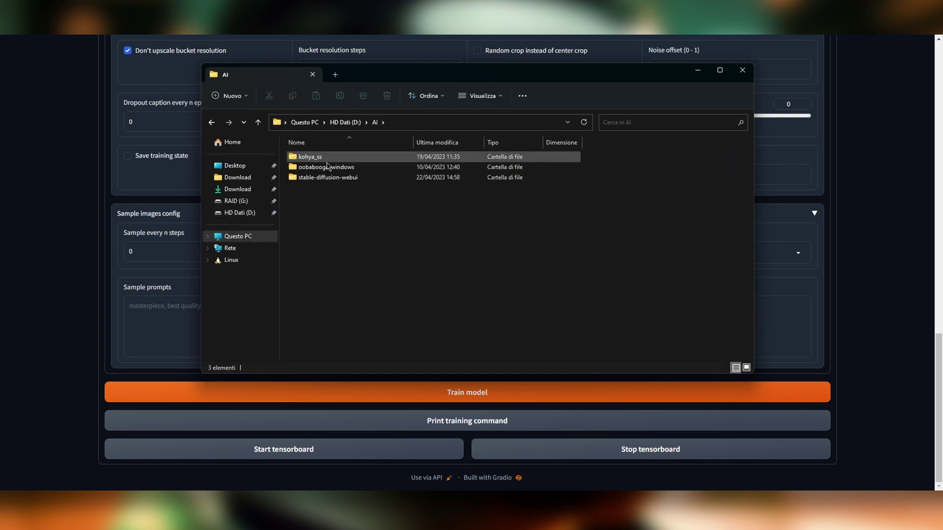
double_click(314, 172)
scroll(331, 230, "down", 3)
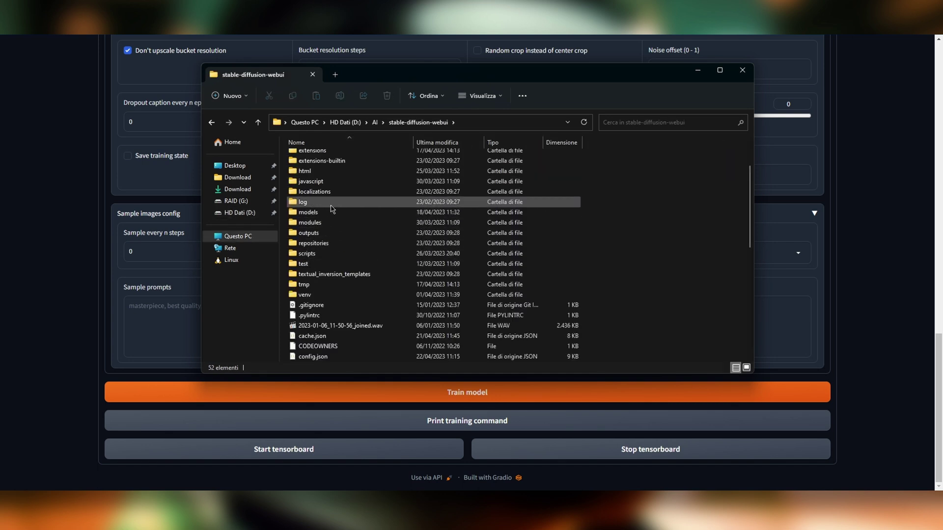
double_click(342, 212)
double_click(326, 253)
left_click(300, 158)
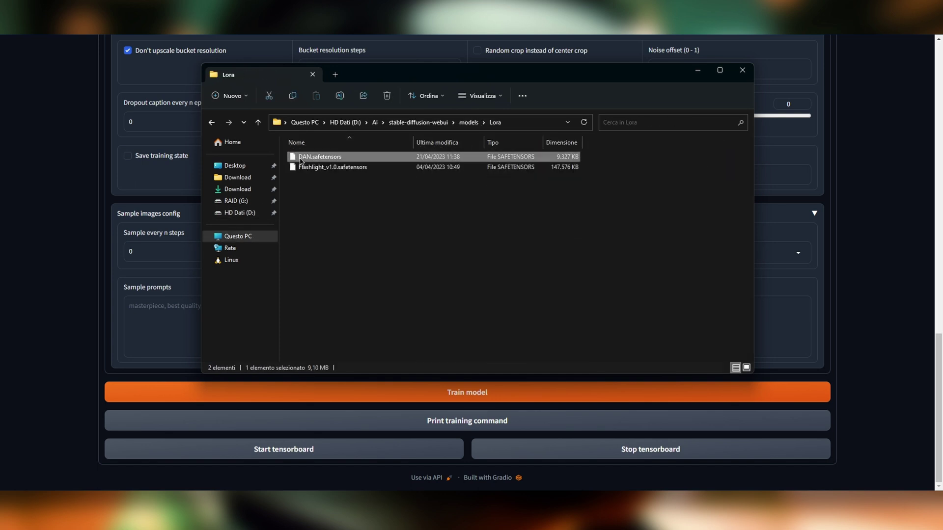
left_click(442, 221)
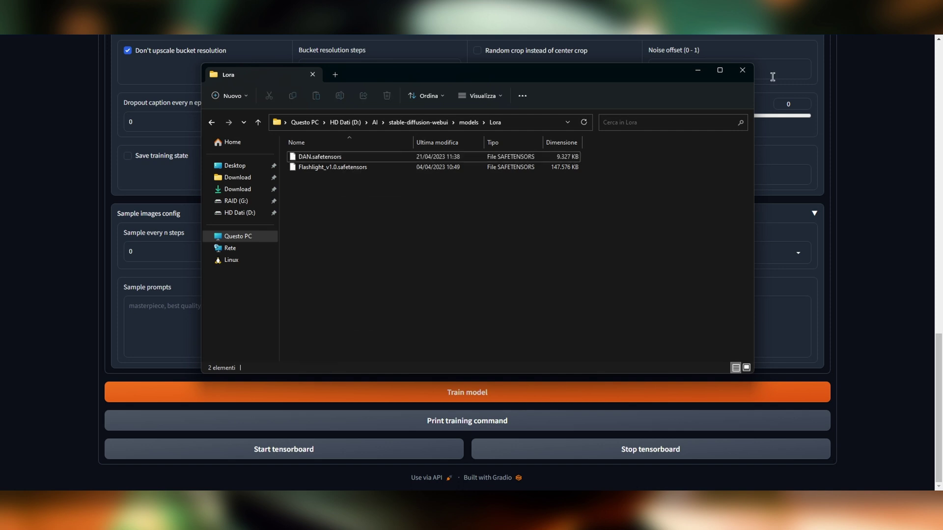
left_click(742, 70)
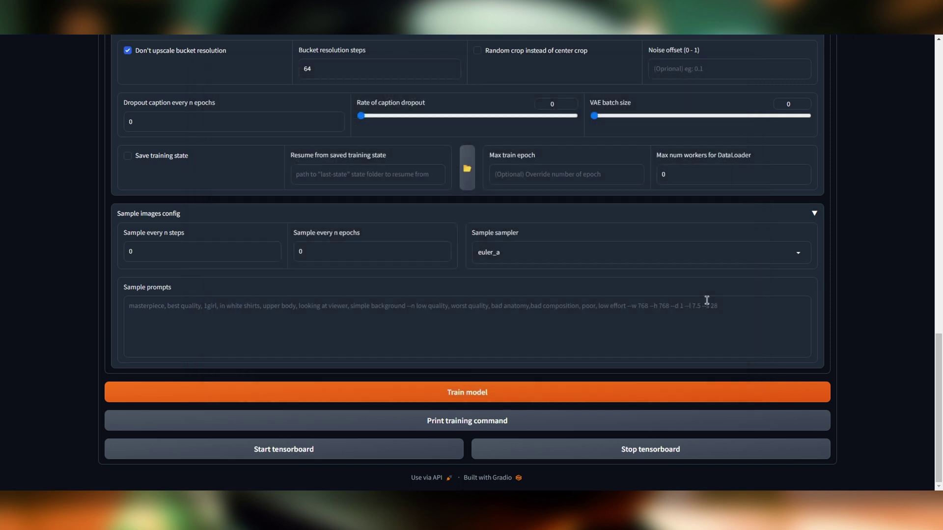
Switch to the Stable Diffusion web UI, reload it and add the DAN LoRA to the txt2img prompt.
key("alt+Tab")
left_click(30, 96)
key("F5")
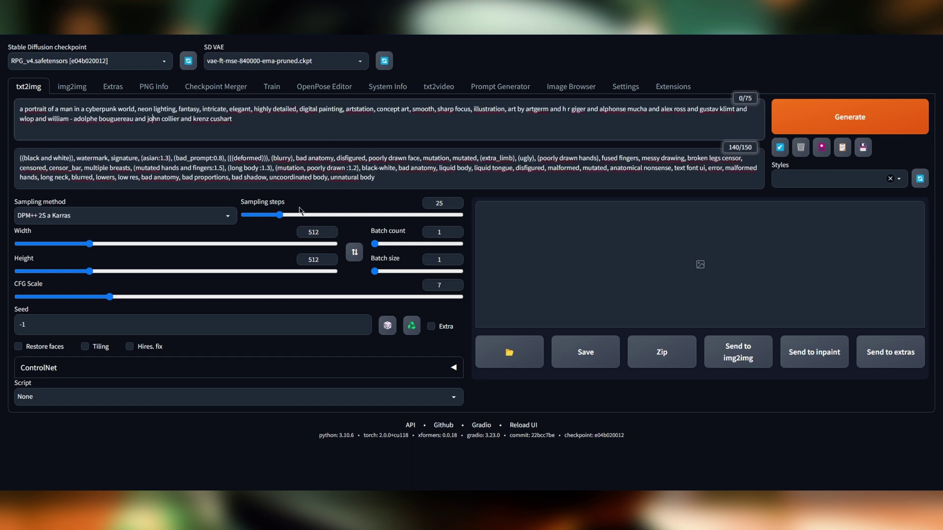
left_click(822, 153)
left_click(224, 211)
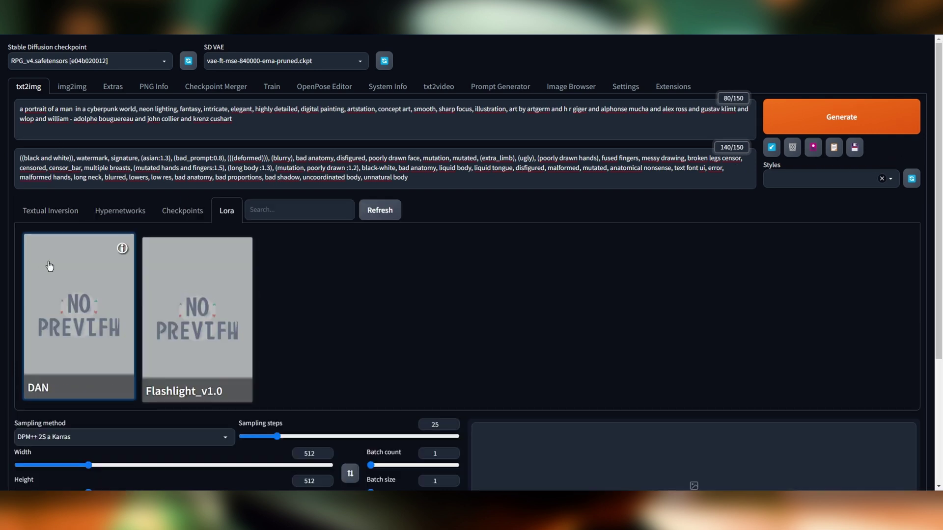
left_click(78, 304)
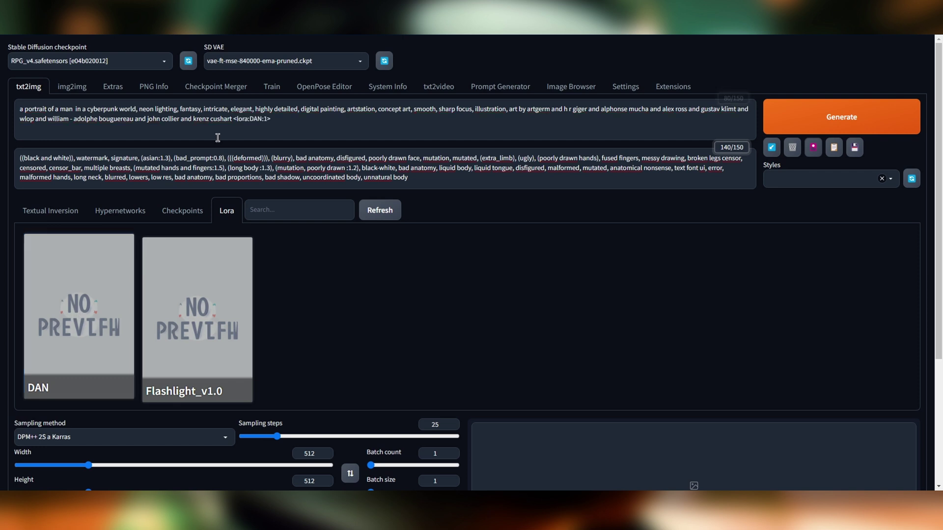
Move the <lora:DAN:1> tag directly after "a portrait of a man" in the prompt and generate the image twice.
left_click_drag(235, 118, 277, 116)
key("ctrl+c")
key("BackSpace")
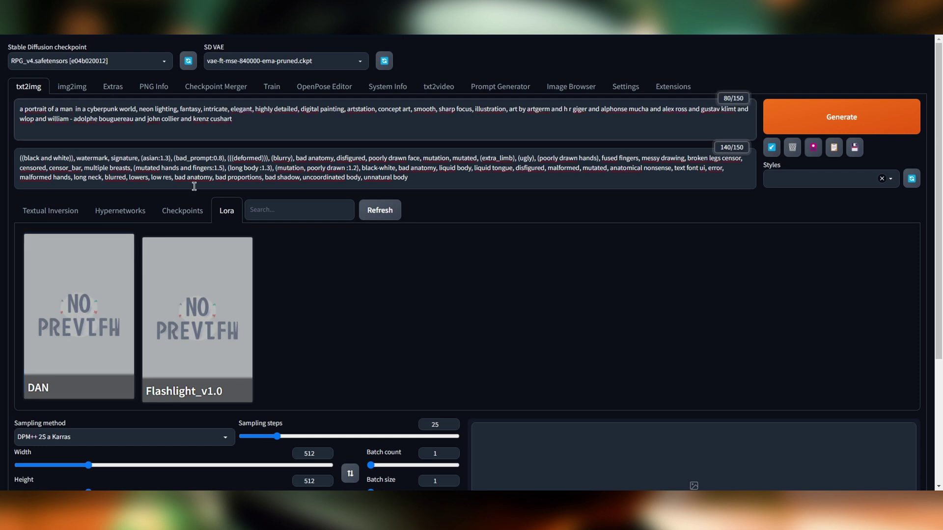
key("ctrl+v")
left_click(841, 117)
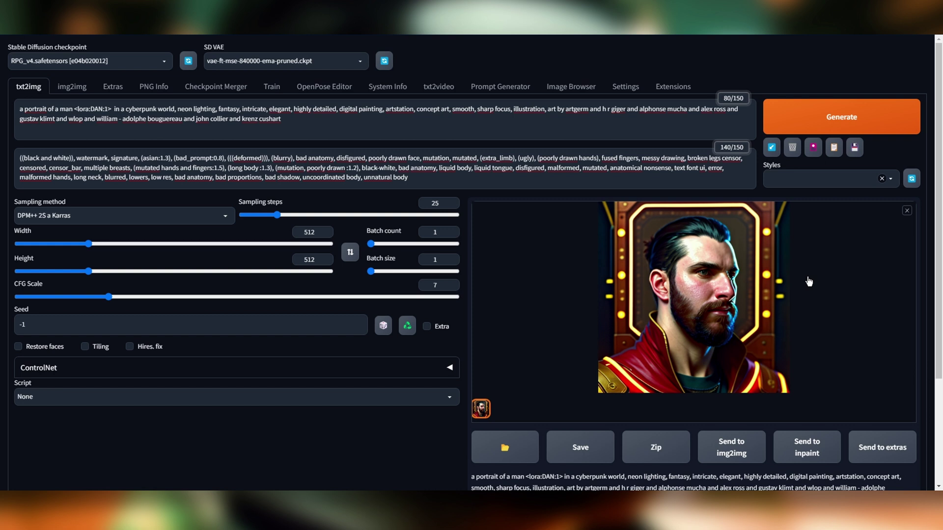
left_click(877, 118)
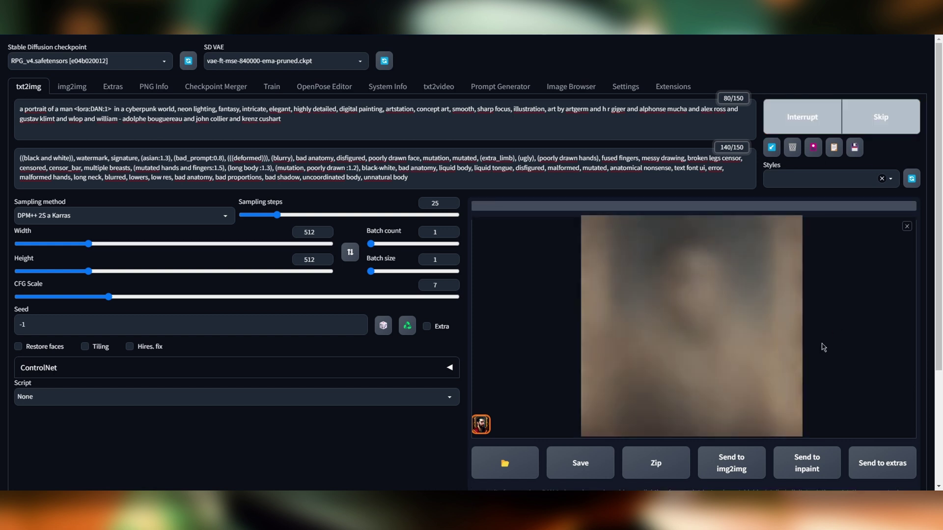